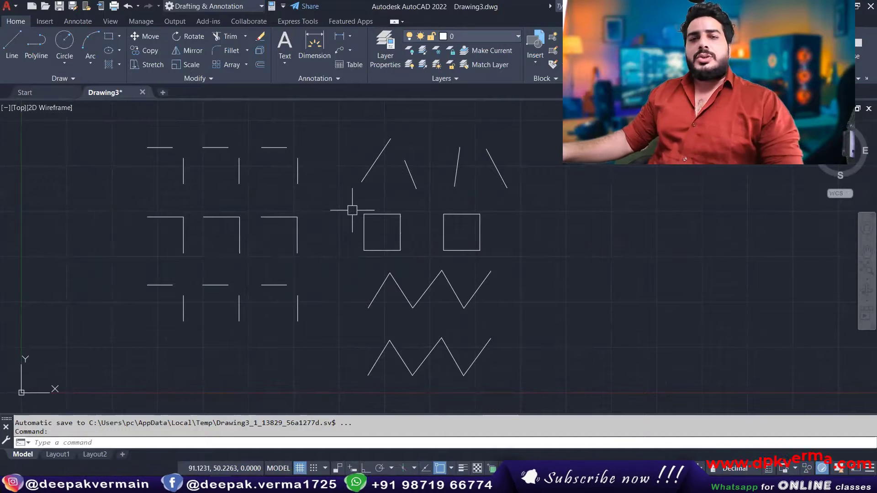
# - Zoom in on the top-left line pairs and start FILLET in trim mode at radius 2
pyautogui.moveTo(238, 232); pyautogui.dragTo(281, 260, button='middle')
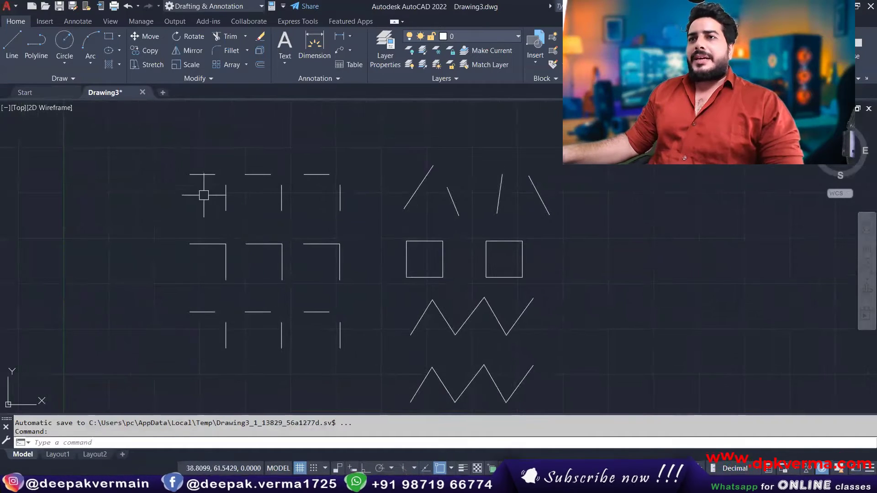
pyautogui.scroll(3, 218, 176)
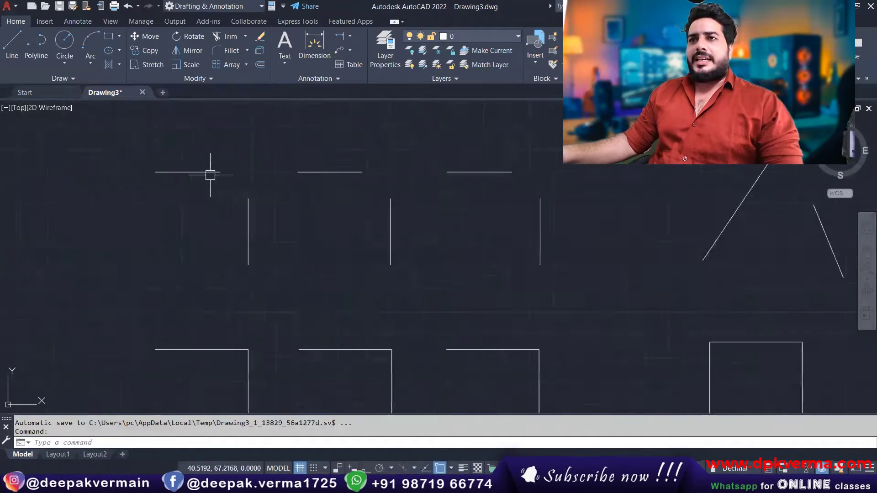
pyautogui.scroll(3, 210, 172)
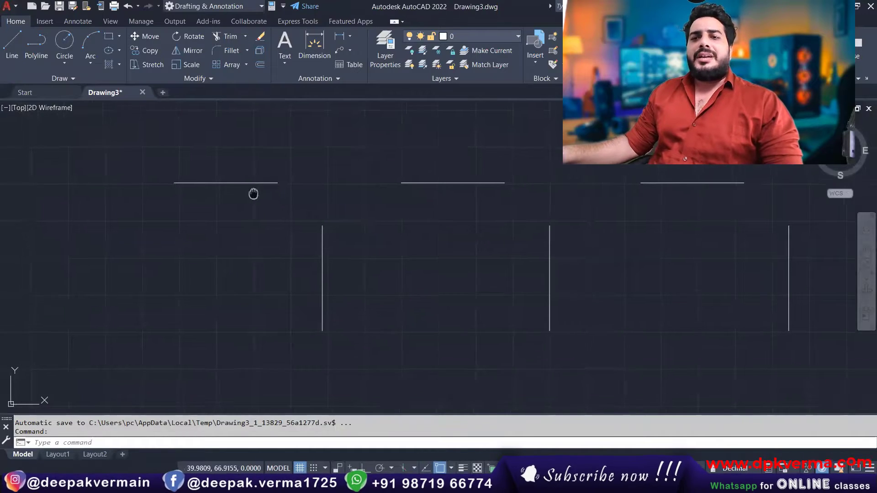
pyautogui.moveTo(251, 192); pyautogui.dragTo(258, 187, button='middle')
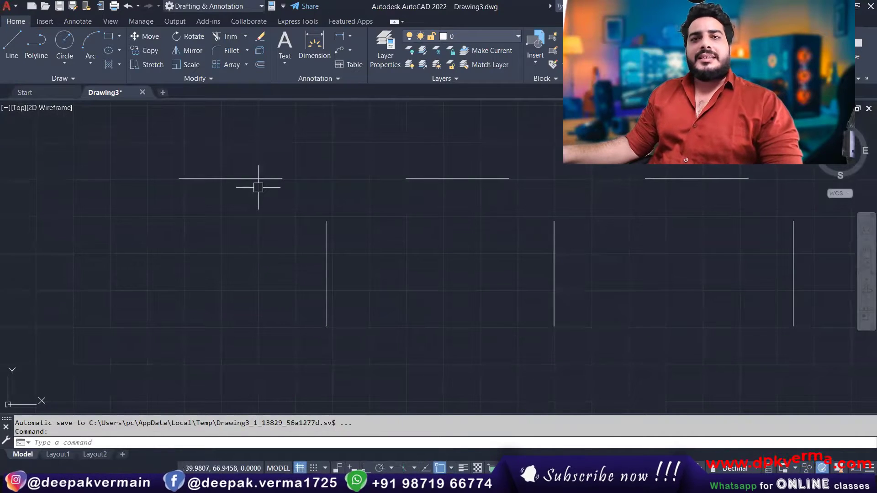
pyautogui.write('f')
pyautogui.press('Return')
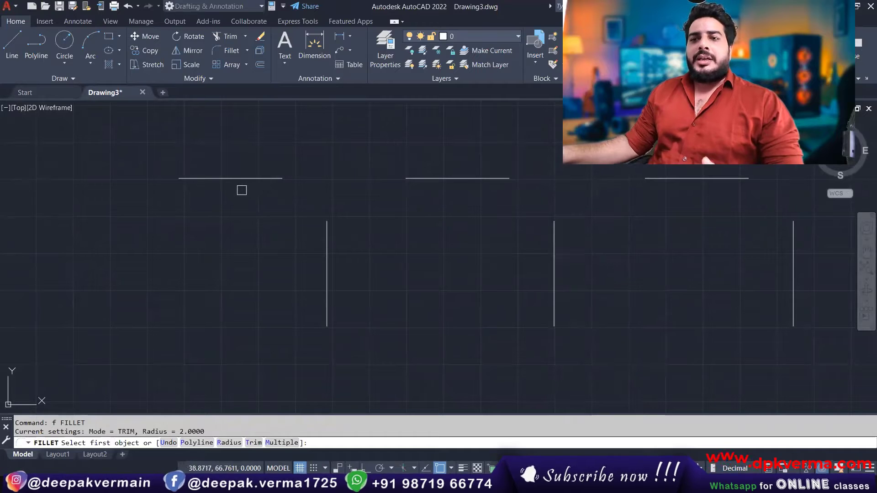
# - Set the fillet radius to 0 and join the first horizontal and vertical lines in a sharp corner
pyautogui.click(229, 443)
pyautogui.write('0')
pyautogui.press('Return')
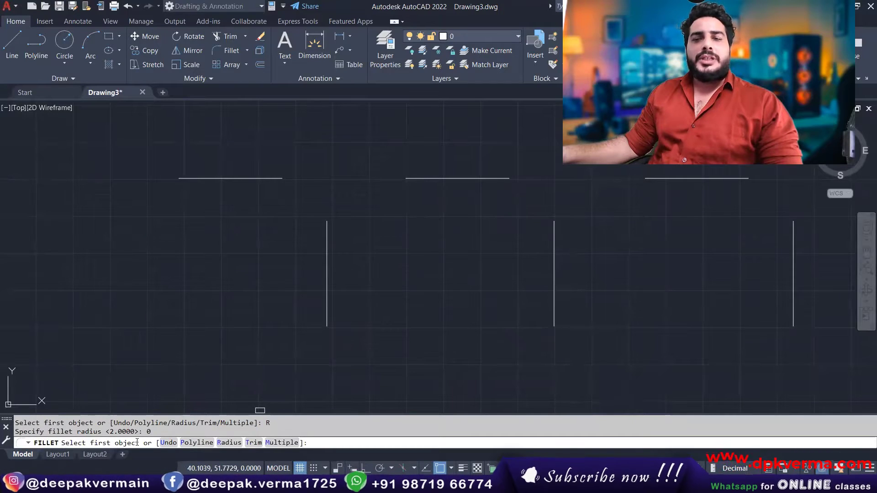
pyautogui.click(260, 175)
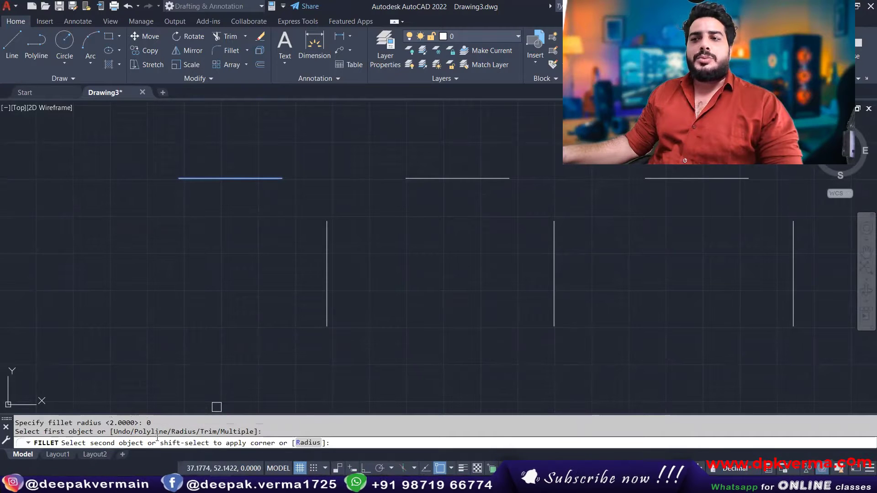
pyautogui.click(332, 250)
# - Lengthen the second pair's horizontal line by stretching its right endpoint
pyautogui.moveTo(327, 233); pyautogui.dragTo(286, 227, button='middle')
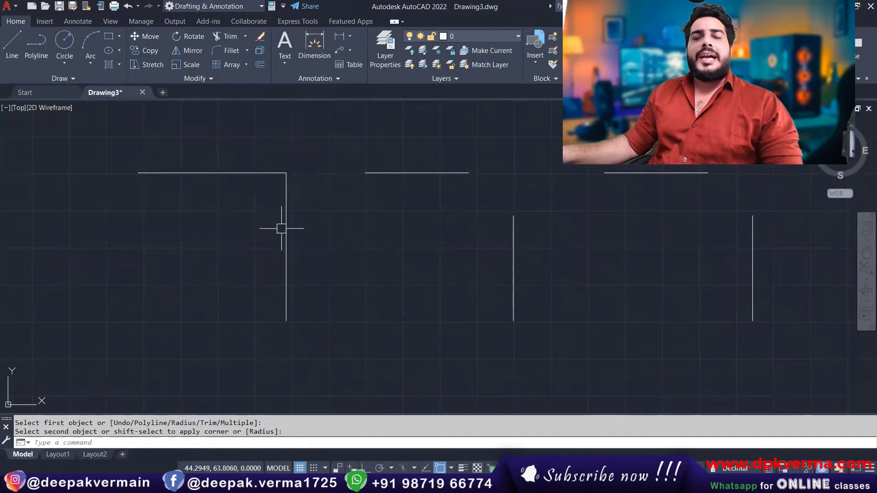
pyautogui.moveTo(299, 210); pyautogui.dragTo(110, 215, button='middle')
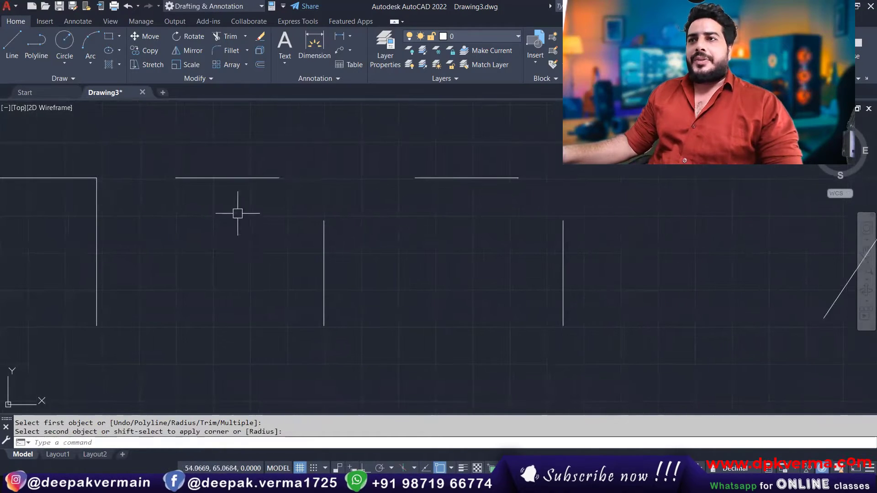
pyautogui.click(275, 178)
pyautogui.click(279, 177)
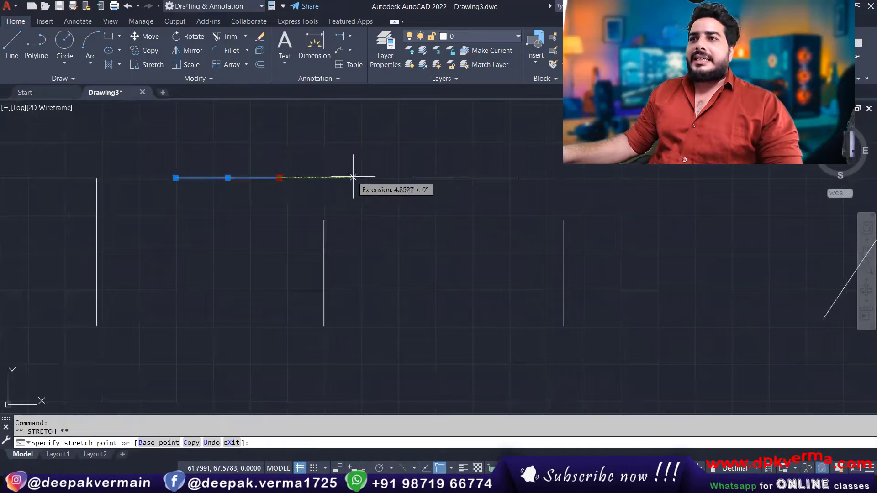
pyautogui.click(368, 178)
pyautogui.press('Escape')
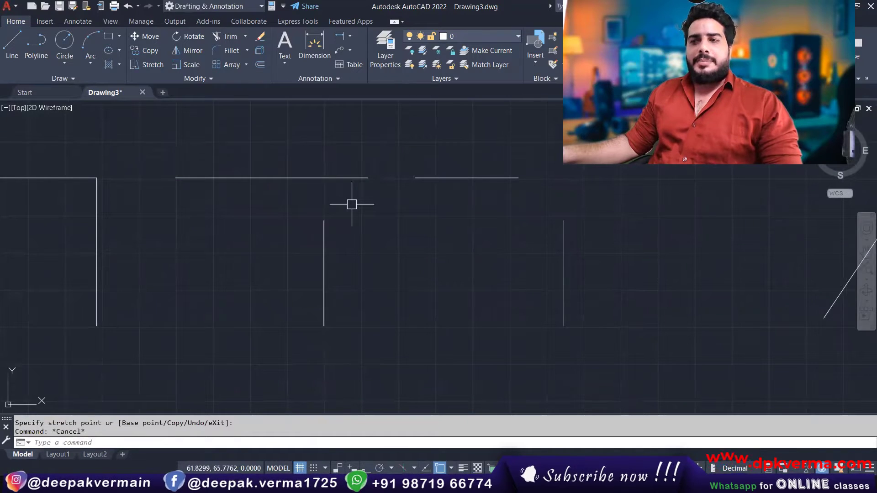
pyautogui.write('f')
# - Fillet the second horizontal line to its vertical line at radius 0
pyautogui.press('Return')
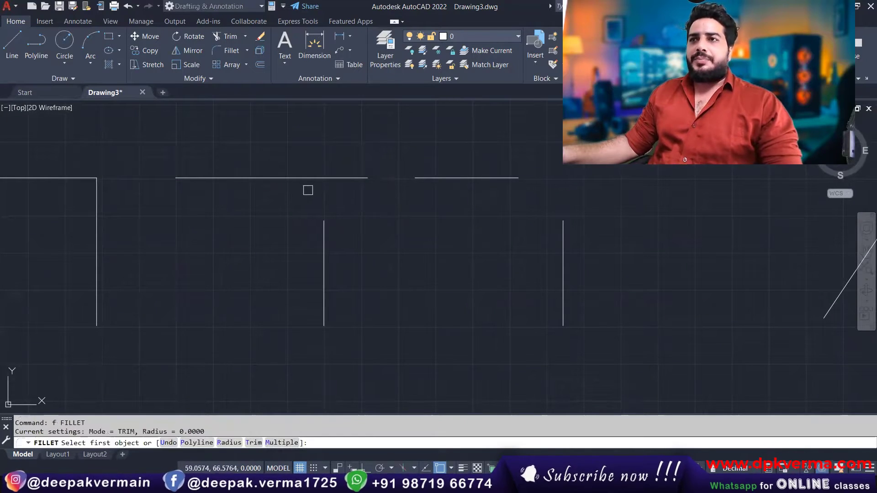
pyautogui.click(297, 178)
pyautogui.click(324, 229)
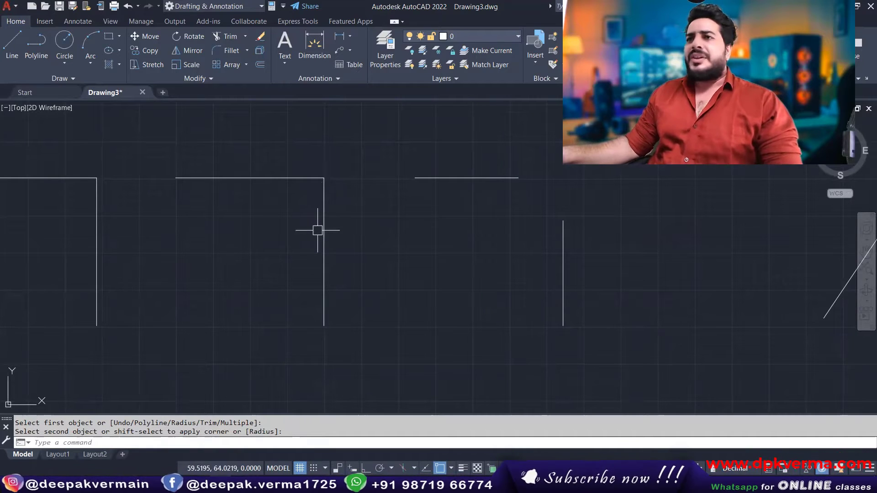
# - Zoom around the drawing and start a new fillet with the F alias
pyautogui.scroll(-1, 302, 229)
pyautogui.scroll(-1, 329, 240)
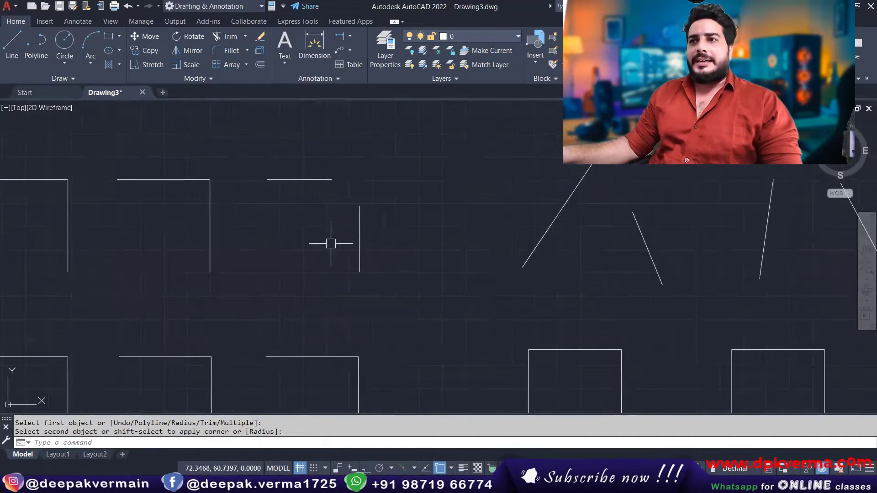
pyautogui.scroll(2, 320, 235)
pyautogui.scroll(1, 285, 226)
pyautogui.scroll(-1, 285, 226)
pyautogui.scroll(1, 280, 221)
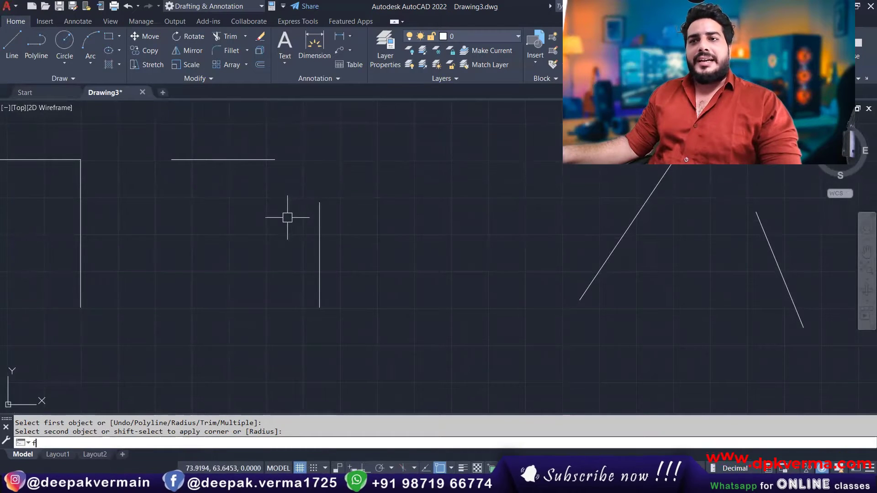
pyautogui.write('f')
pyautogui.press('Return')
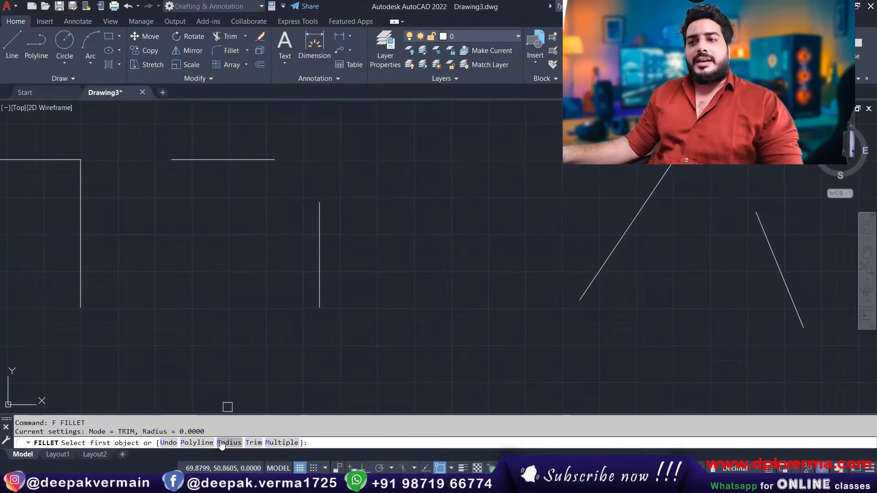
# - Round the third line pair's corner with a radius-2 fillet
pyautogui.click(233, 442)
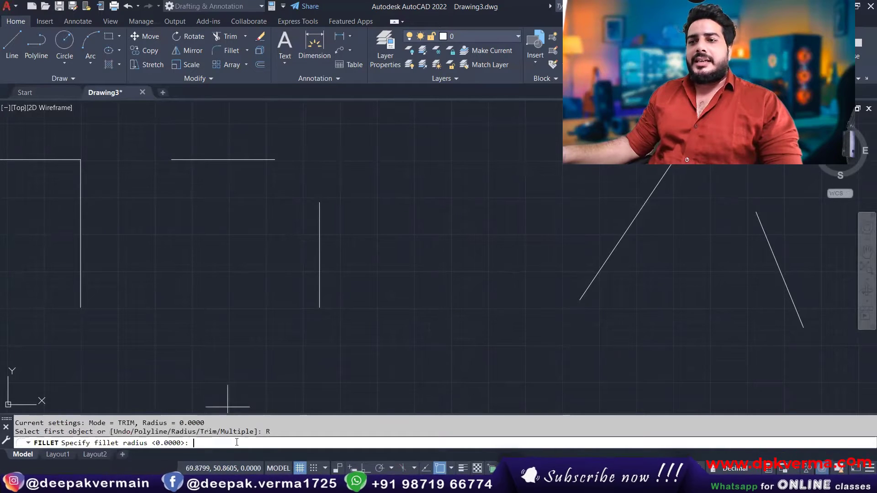
pyautogui.write('2')
pyautogui.press('Return')
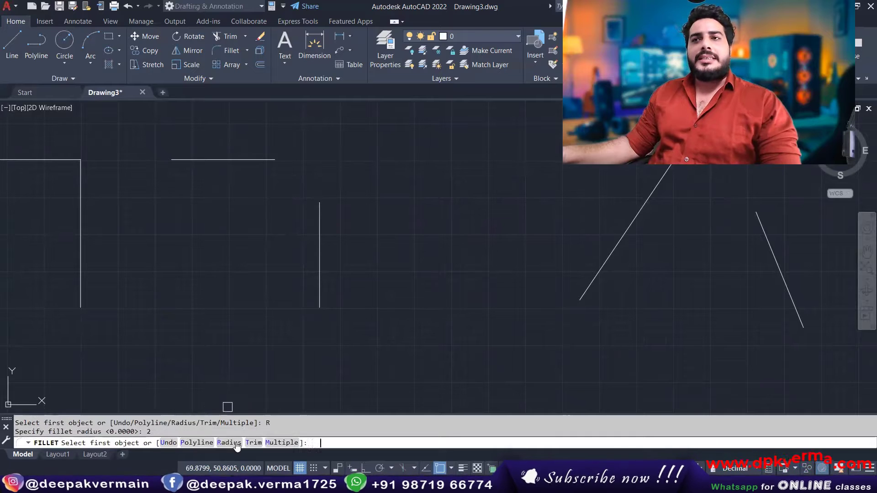
pyautogui.click(263, 159)
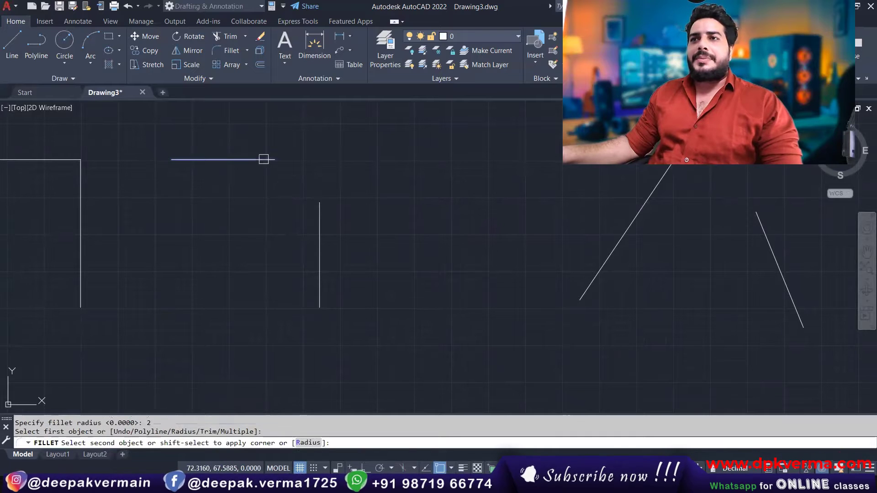
pyautogui.click(319, 211)
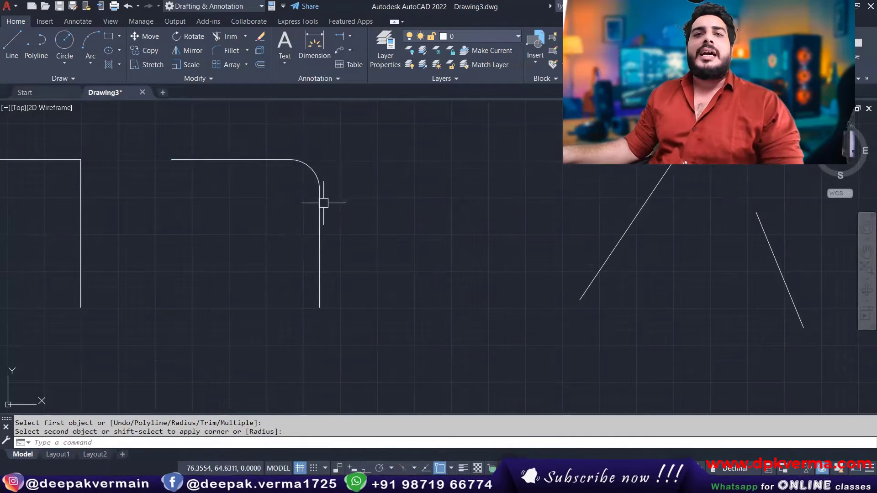
# - Round the peak of the first slanted line pair with a radius-2 fillet
pyautogui.scroll(-2, 287, 212)
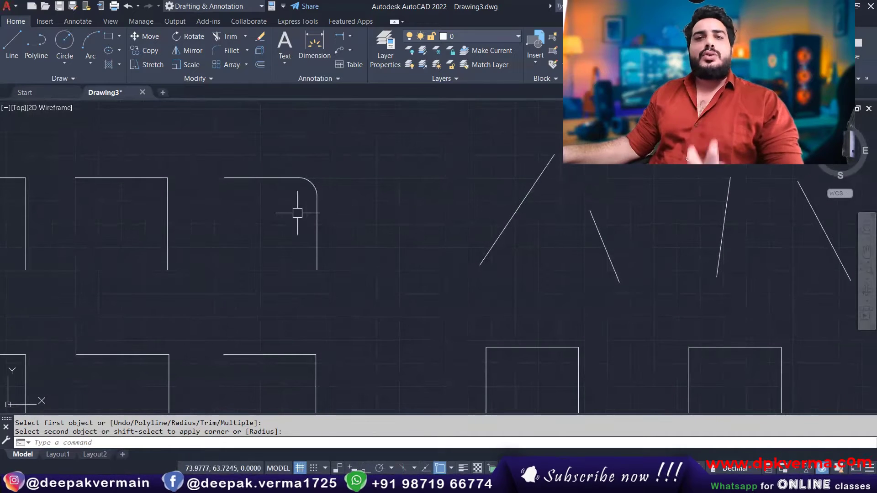
pyautogui.moveTo(288, 211); pyautogui.dragTo(176, 228, button='middle')
pyautogui.moveTo(331, 215); pyautogui.dragTo(251, 219, button='middle')
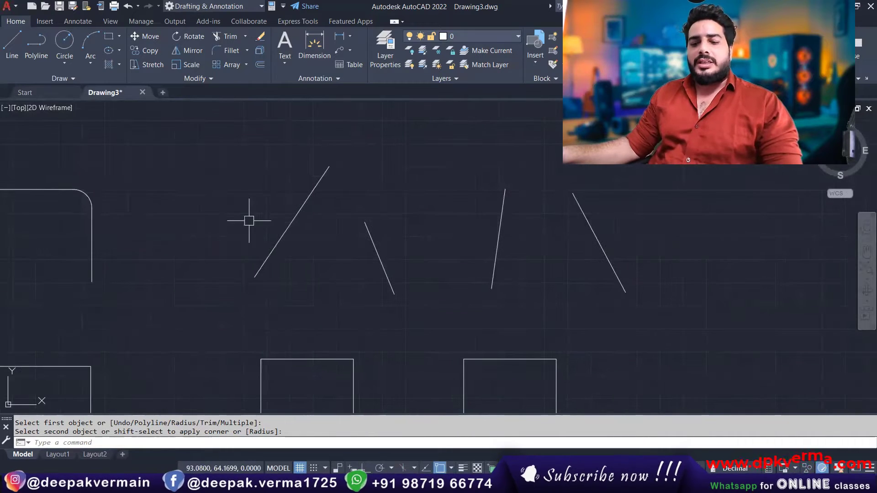
pyautogui.write('f')
pyautogui.press('Return')
pyautogui.click(319, 187)
pyautogui.click(365, 229)
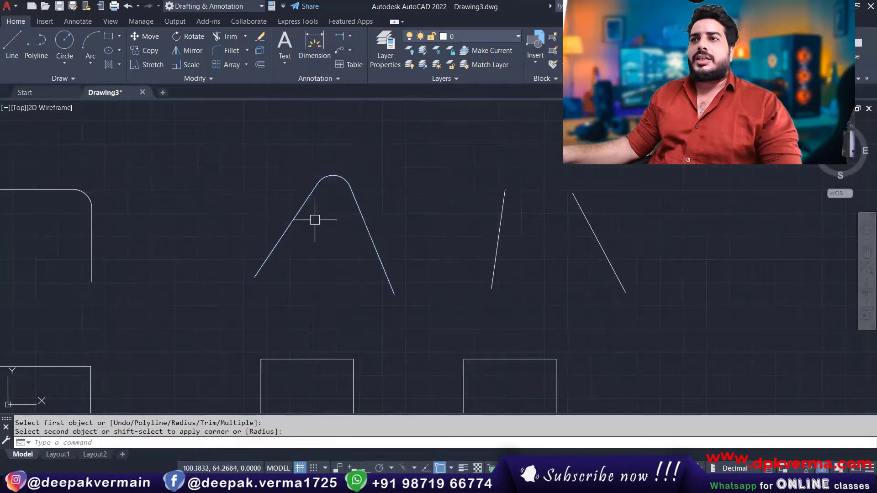
# - Pan to an overview of all practice shapes with another fillet running
pyautogui.scroll(-2, 313, 221)
pyautogui.moveTo(389, 225); pyautogui.dragTo(340, 210, button='middle')
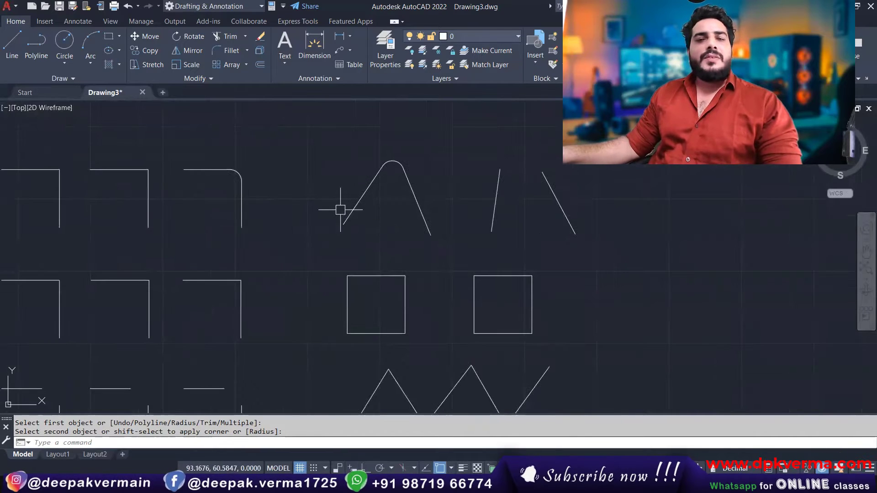
pyautogui.moveTo(287, 221); pyautogui.dragTo(353, 226, button='middle')
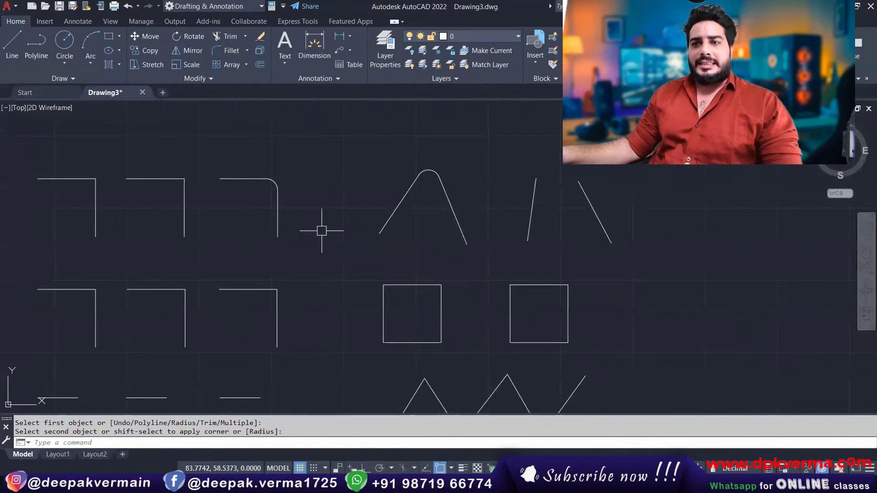
pyautogui.write('f')
pyautogui.press('Return')
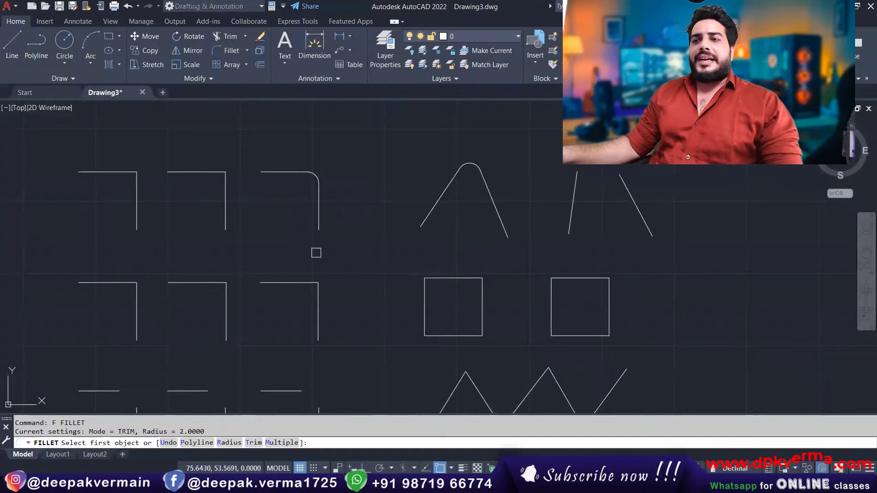
pyautogui.scroll(-3, 348, 251)
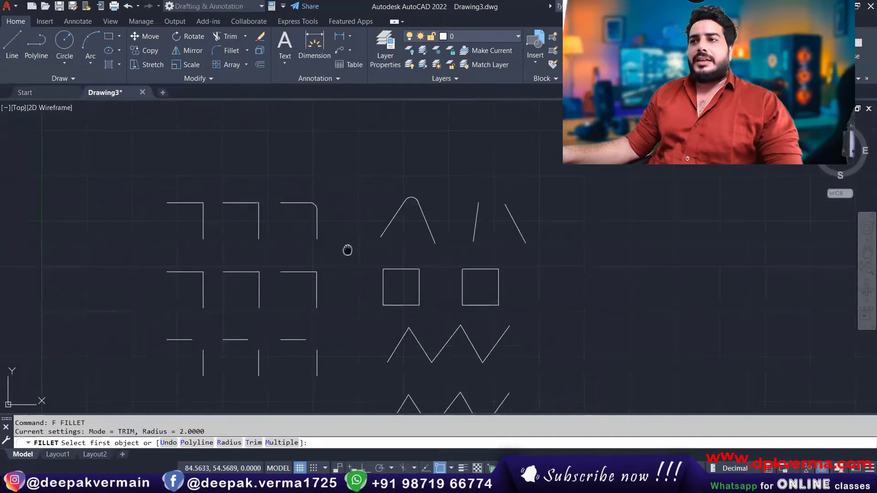
pyautogui.moveTo(348, 251); pyautogui.dragTo(333, 264, button='middle')
# - Cancel the fillet and undo back to the unfilleted slanted lines
pyautogui.press('Escape')
pyautogui.scroll(3, 394, 293)
pyautogui.moveTo(365, 179)
pyautogui.mouseDown(button='middle')
pyautogui.moveTo(343, 202)
pyautogui.moveTo(214, 200)
pyautogui.mouseUp(button='middle')
pyautogui.hotkey('ctrl', 'z')
pyautogui.hotkey('ctrl', 'z')
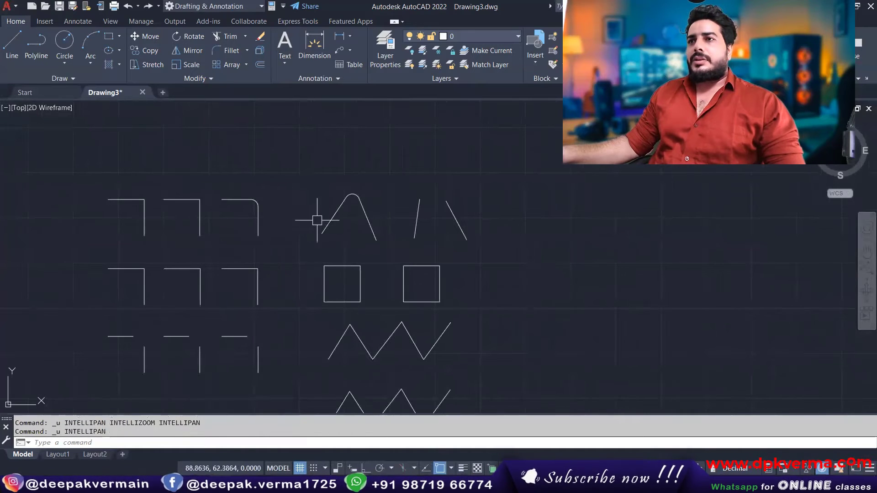
pyautogui.hotkey('ctrl', 'z')
pyautogui.hotkey('ctrl', 'z')
pyautogui.hotkey('ctrl', 'z')
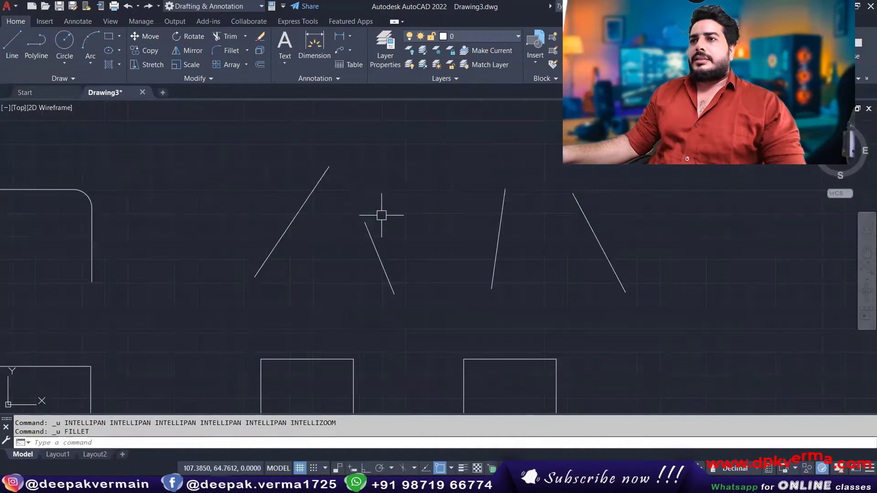
# - Select the separated horizontal-and-vertical line pairs with a crossing window
pyautogui.scroll(3, 382, 216)
pyautogui.scroll(-2, 238, 243)
pyautogui.scroll(-2, 323, 227)
pyautogui.moveTo(323, 227); pyautogui.dragTo(451, 227, button='middle')
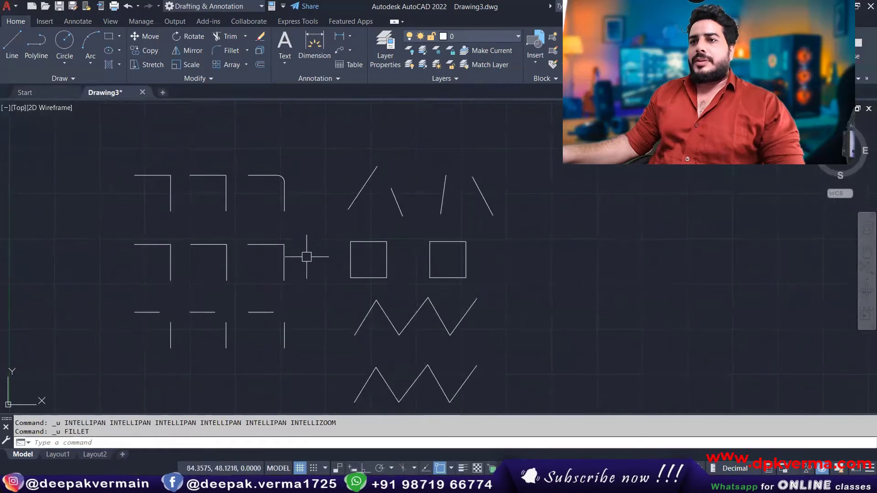
pyautogui.click(308, 301)
pyautogui.click(186, 328)
# - Copy the line pairs to five positions in a row to the right
pyautogui.write('co')
pyautogui.press('Return')
pyautogui.click(211, 332)
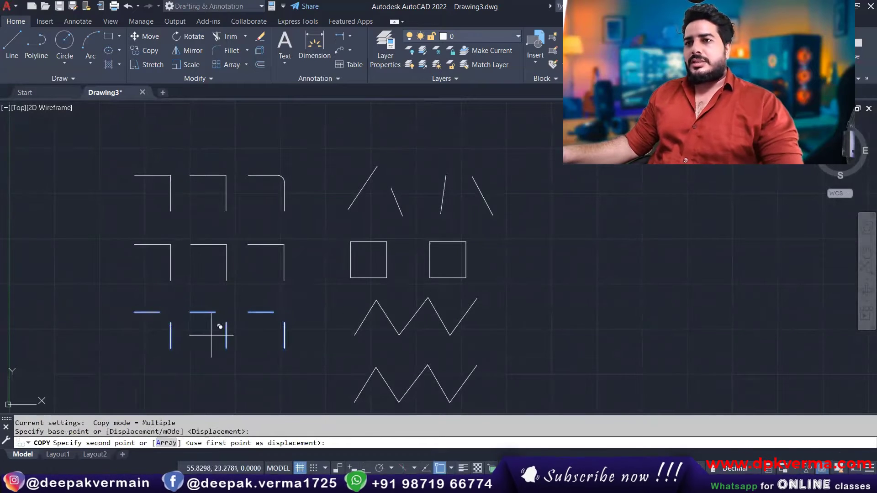
pyautogui.moveTo(414, 255); pyautogui.dragTo(171, 292, button='middle')
pyautogui.click(303, 239)
pyautogui.click(358, 239)
pyautogui.click(417, 240)
pyautogui.click(490, 245)
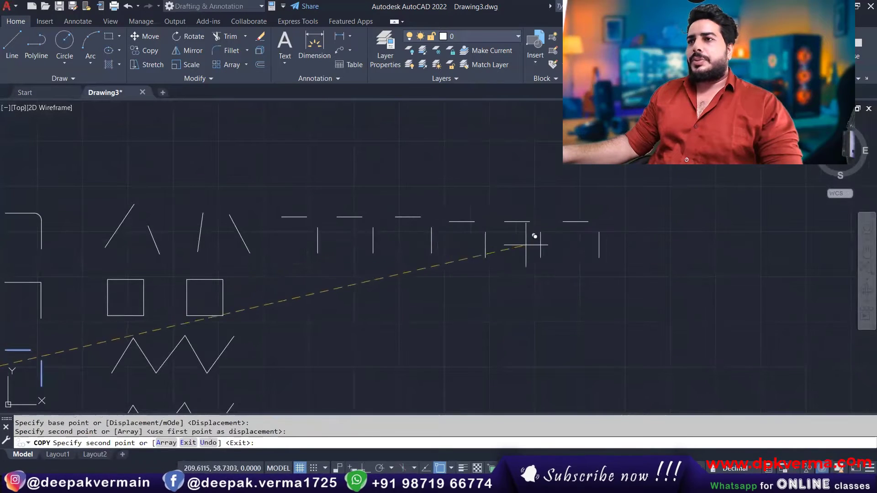
pyautogui.click(602, 245)
pyautogui.press('Escape')
# - Recentre on the slanted lines and start a radius-2 fillet
pyautogui.moveTo(472, 248); pyautogui.dragTo(511, 254, button='middle')
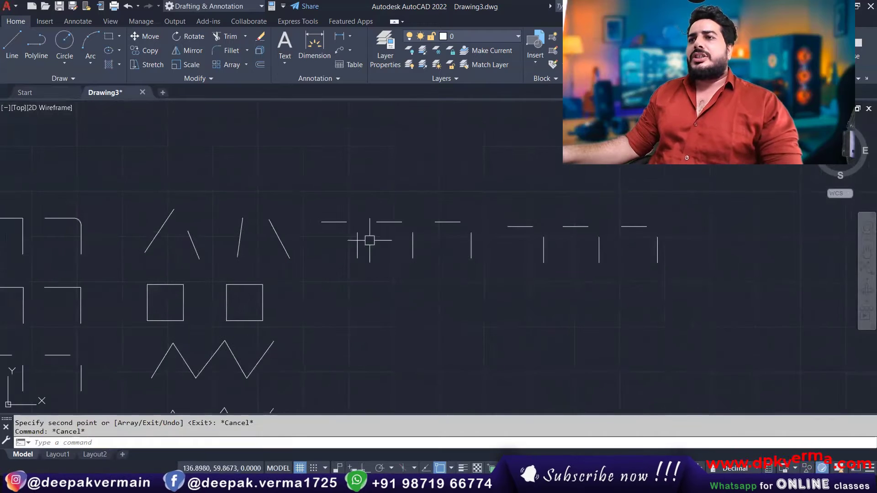
pyautogui.scroll(2, 317, 240)
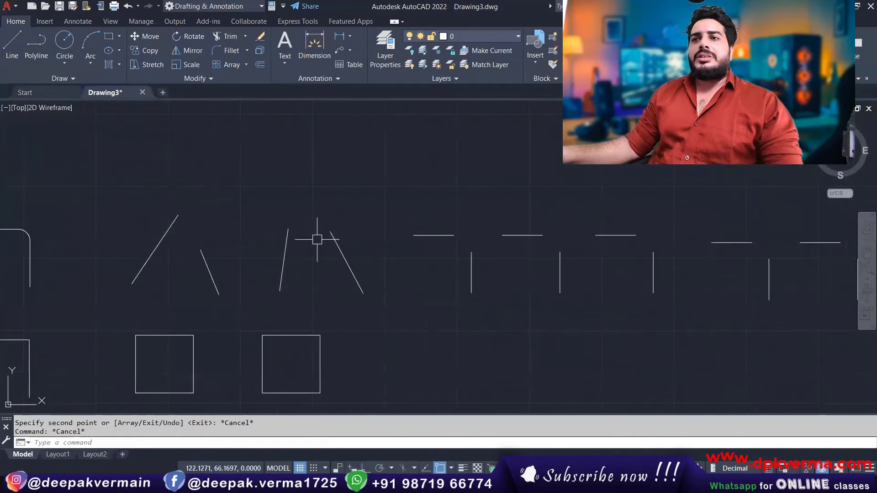
pyautogui.write('f')
pyautogui.press('Return')
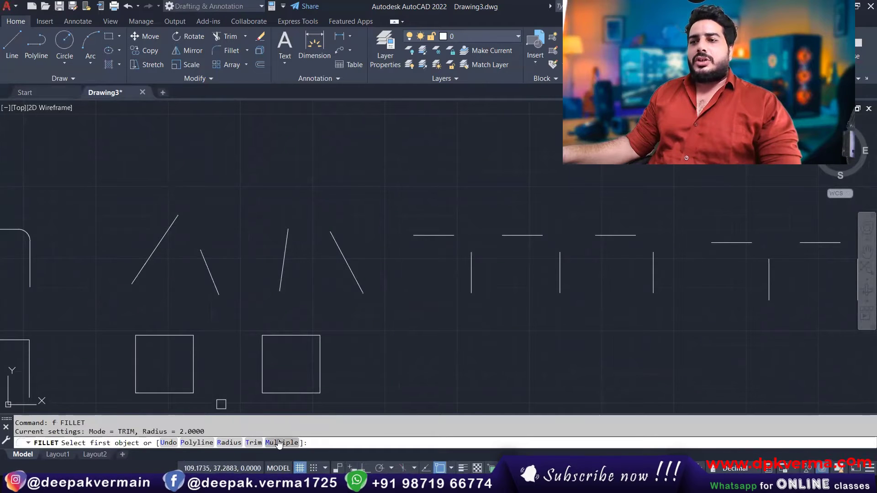
# - Set the fillet radius to 0 and join the first slanted pair into a sharp peak
pyautogui.click(237, 440)
pyautogui.write('0')
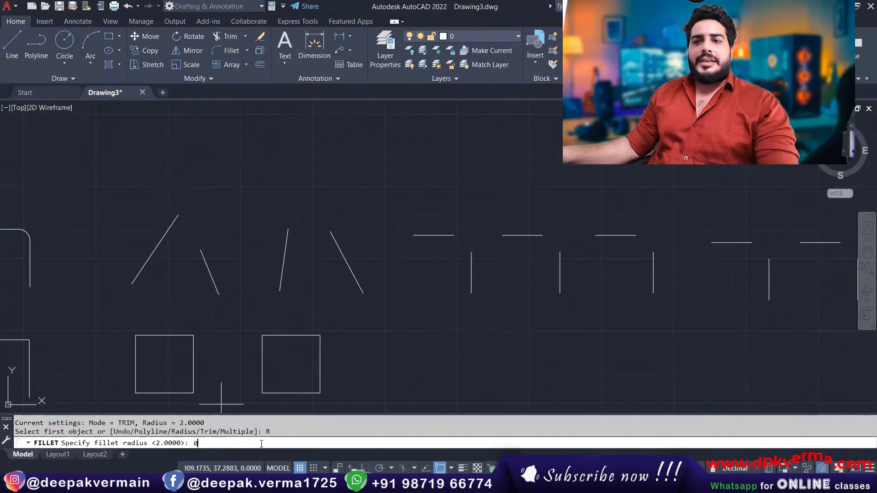
pyautogui.press('Return')
pyautogui.click(171, 236)
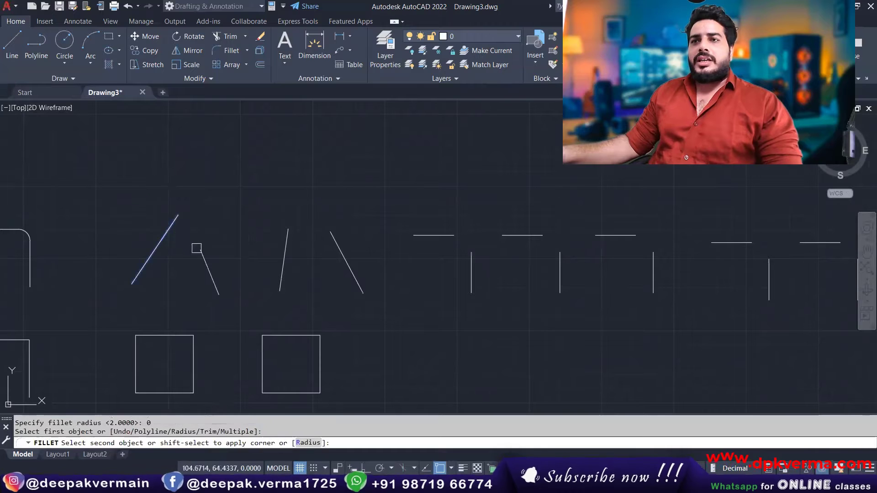
pyautogui.click(201, 251)
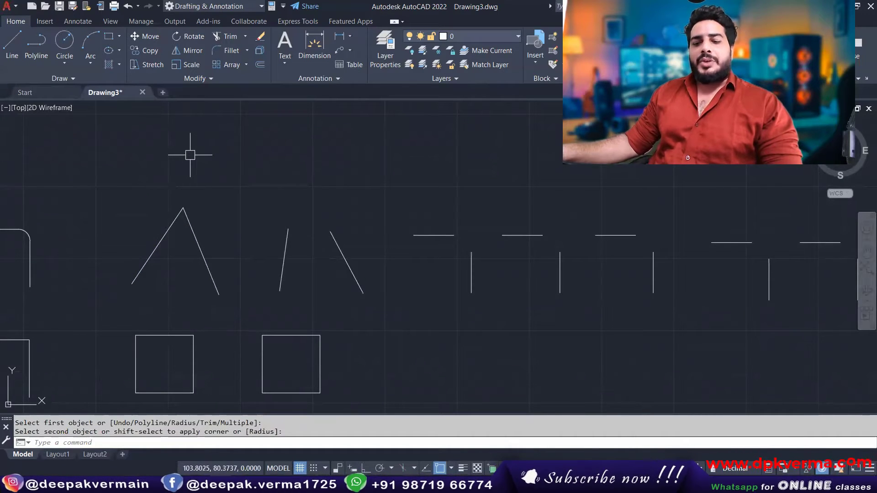
# - Fillet the second slanted pair into a sharp peak at radius 0
pyautogui.moveTo(244, 191); pyautogui.dragTo(249, 184, button='middle')
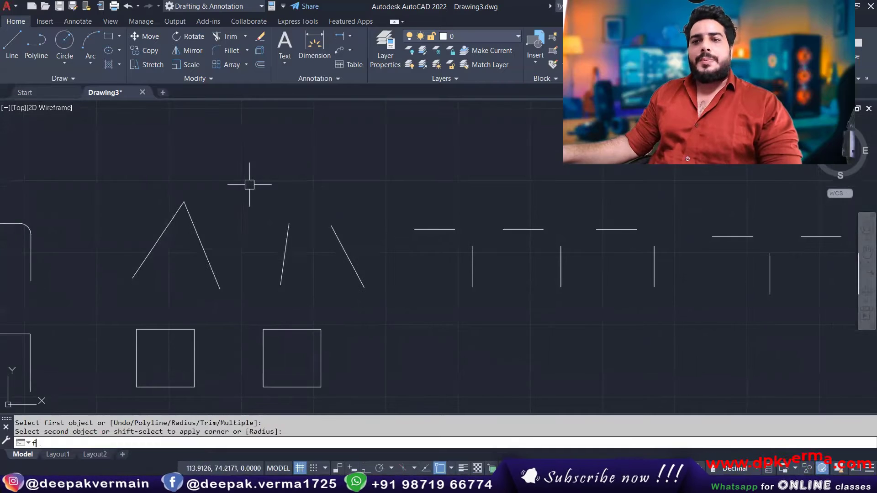
pyautogui.write('f')
pyautogui.press('Return')
pyautogui.click(286, 249)
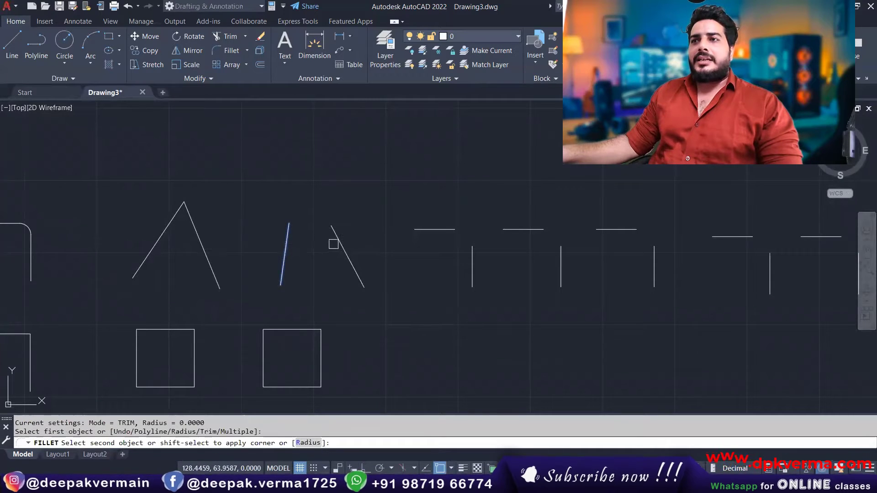
pyautogui.click(336, 240)
# - Pan the view across to the copied line pairs
pyautogui.moveTo(265, 161); pyautogui.dragTo(254, 162, button='middle')
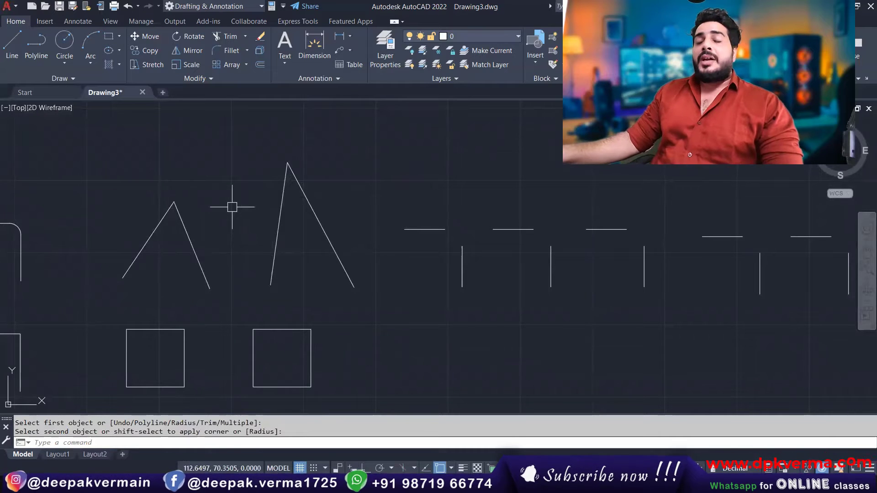
pyautogui.scroll(-2, 232, 207)
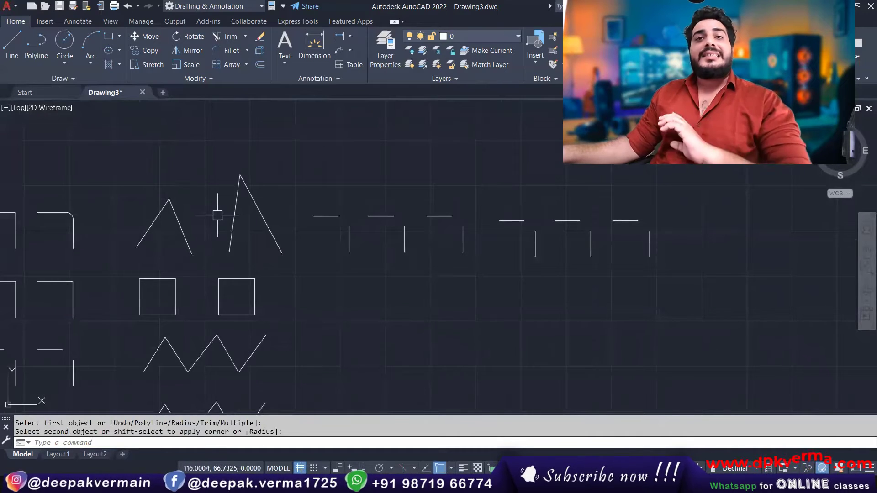
pyautogui.moveTo(217, 215); pyautogui.dragTo(202, 210, button='middle')
pyautogui.scroll(2, 337, 218)
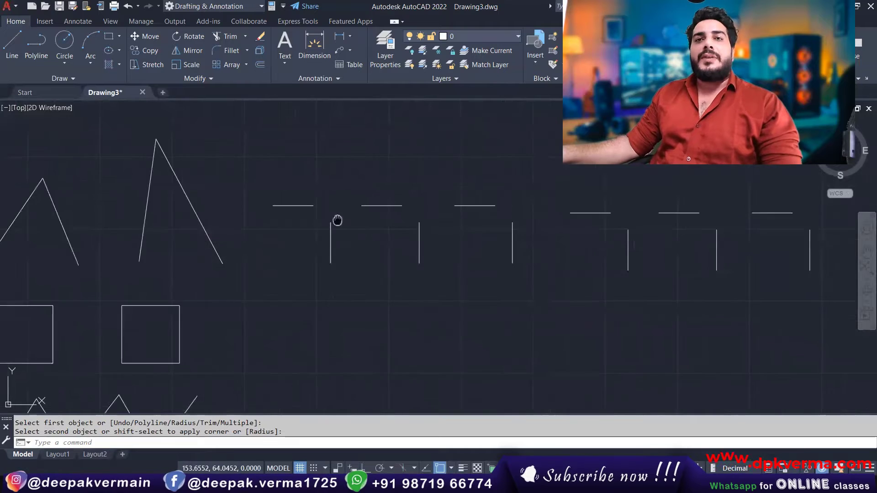
pyautogui.moveTo(337, 218)
pyautogui.mouseDown(button='middle')
pyautogui.moveTo(270, 239)
pyautogui.moveTo(212, 226)
pyautogui.mouseUp(button='middle')
pyautogui.write('f')
# - Fillet in Multiple mode, joining the first two copied pairs into sharp corners
pyautogui.press('Return')
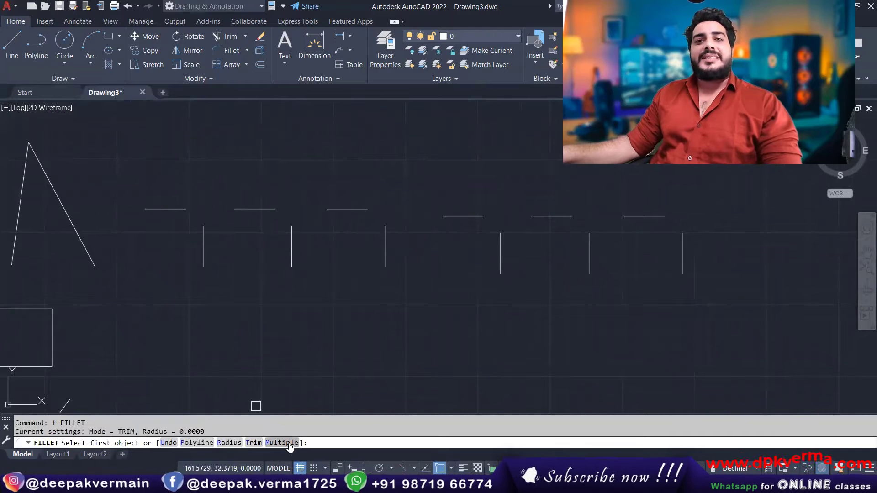
pyautogui.click(289, 443)
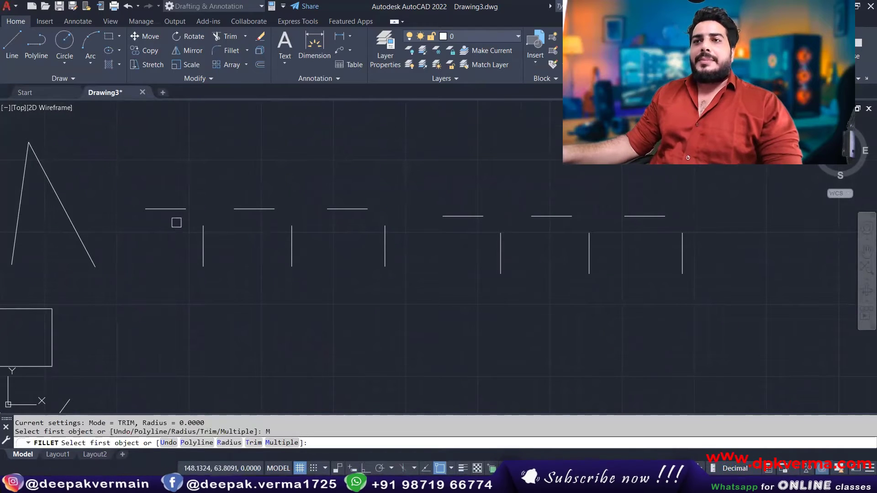
pyautogui.scroll(2, 171, 217)
pyautogui.click(176, 204)
pyautogui.click(223, 241)
pyautogui.click(326, 208)
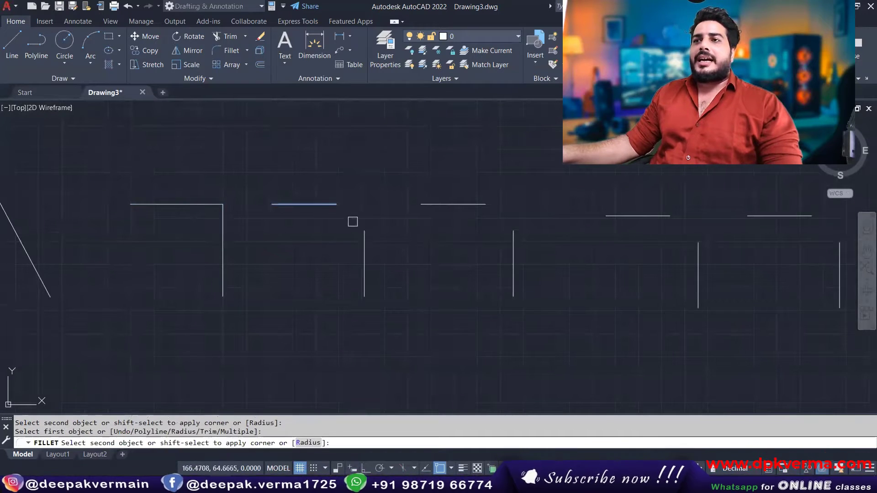
pyautogui.click(364, 242)
# - Join the third, fourth and fifth line pairs into sharp corners
pyautogui.scroll(-2, 363, 202)
pyautogui.moveTo(363, 202); pyautogui.dragTo(198, 202, button='middle')
pyautogui.click(199, 201)
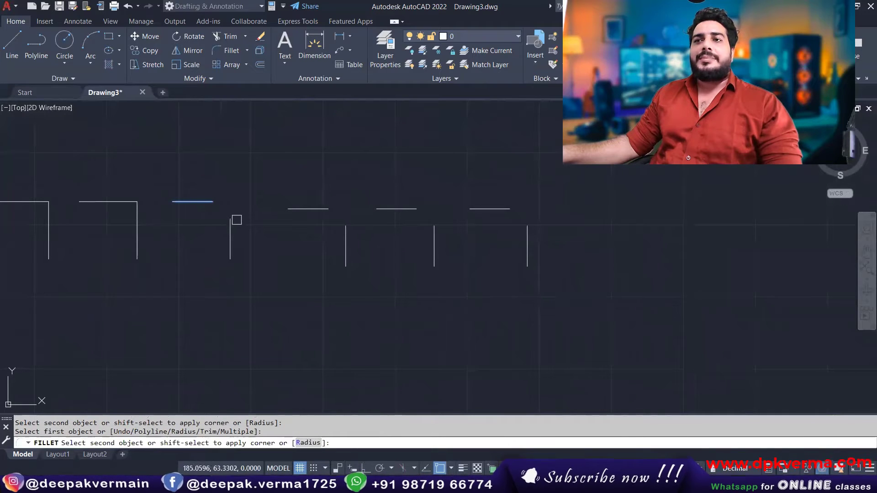
pyautogui.click(230, 222)
pyautogui.click(316, 209)
pyautogui.click(346, 228)
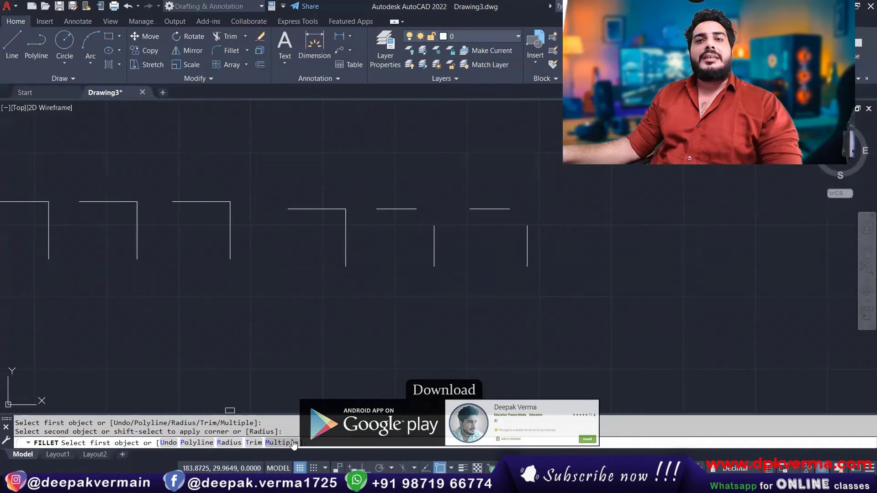
pyautogui.scroll(-3, 240, 321)
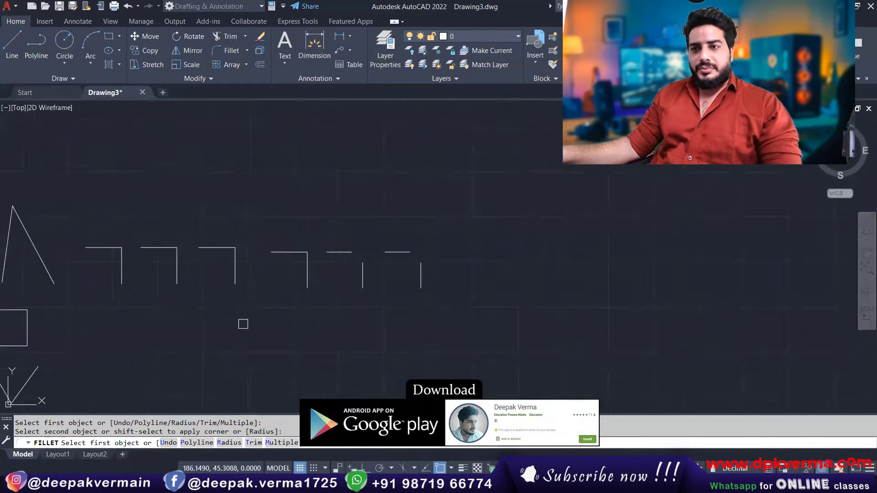
pyautogui.moveTo(241, 321); pyautogui.dragTo(317, 277, button='middle')
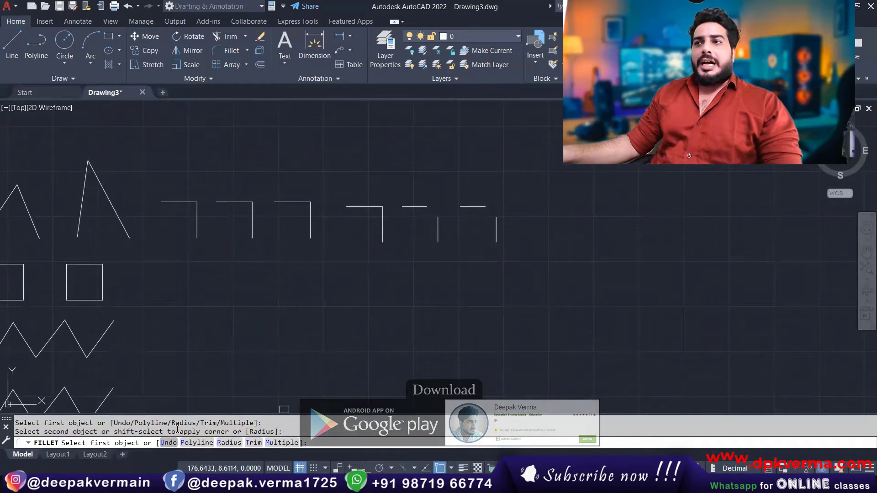
pyautogui.click(417, 206)
pyautogui.click(435, 221)
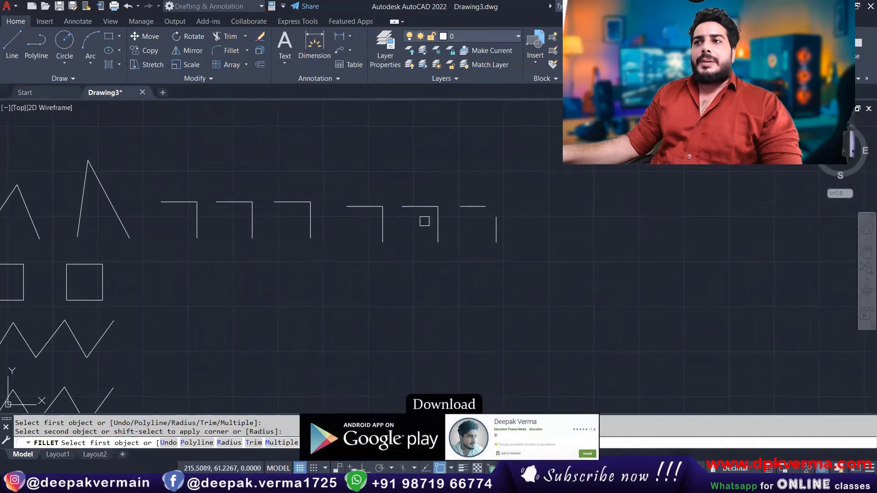
# - Revert the fifth and fourth pairs' corners with the fillet Undo option
pyautogui.scroll(2, 434, 215)
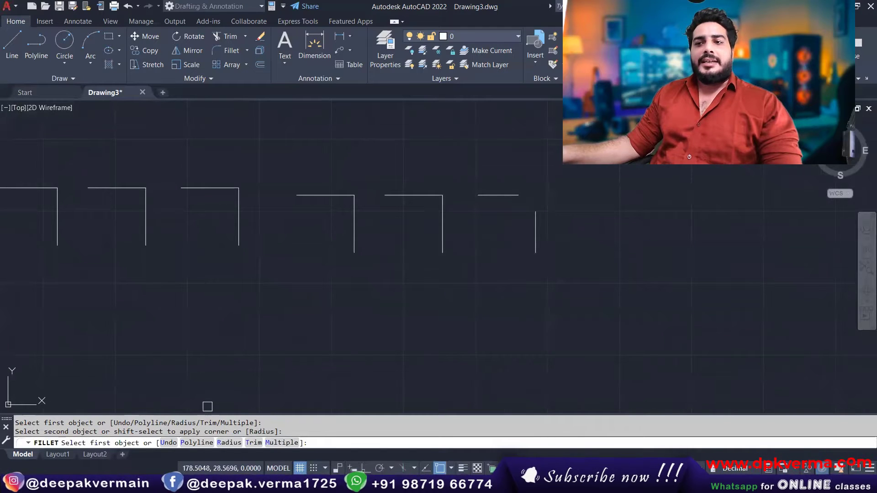
pyautogui.click(169, 445)
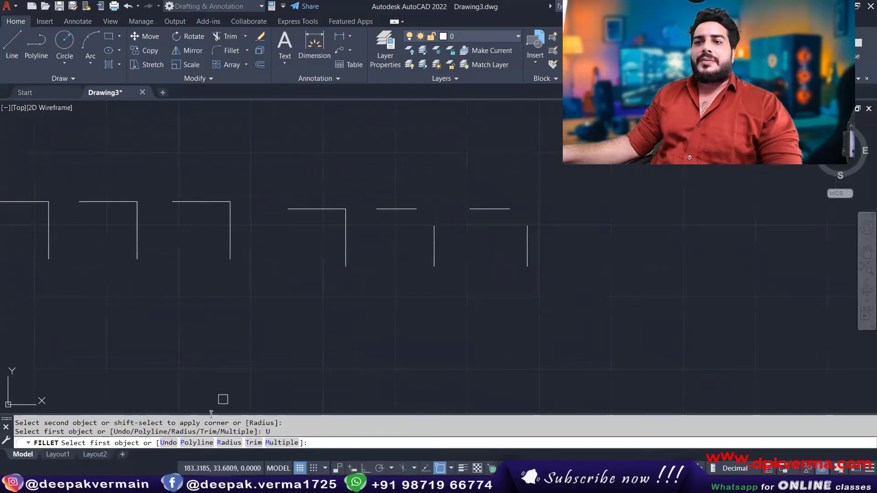
pyautogui.click(169, 445)
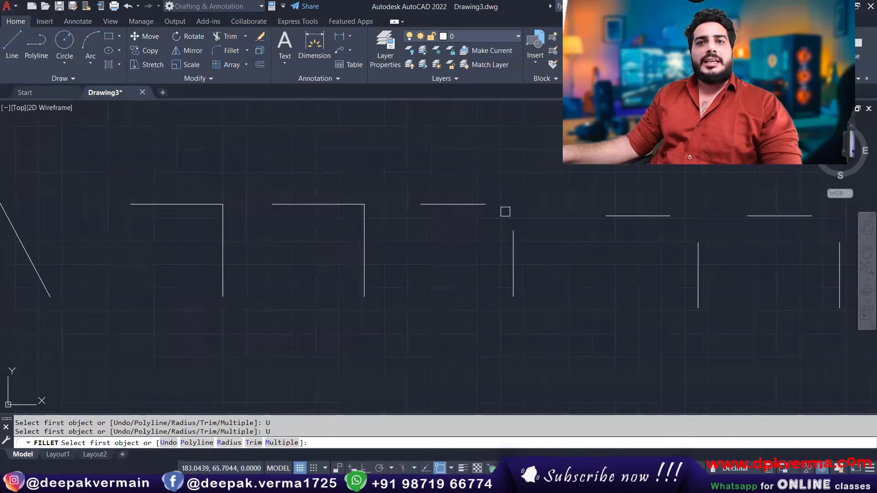
pyautogui.hotkey('ctrl', 'z')
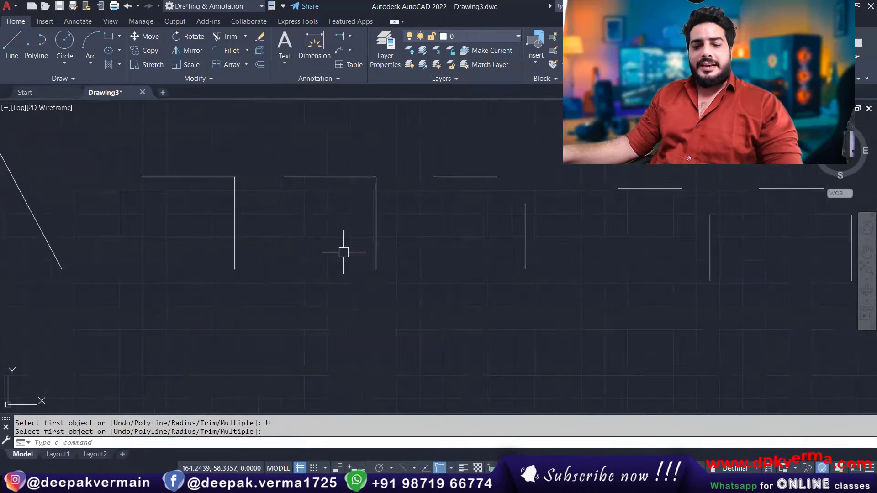
# - Undo the earlier joins, then fillet four line pairs into sharp corners
pyautogui.hotkey('ctrl', 'z')
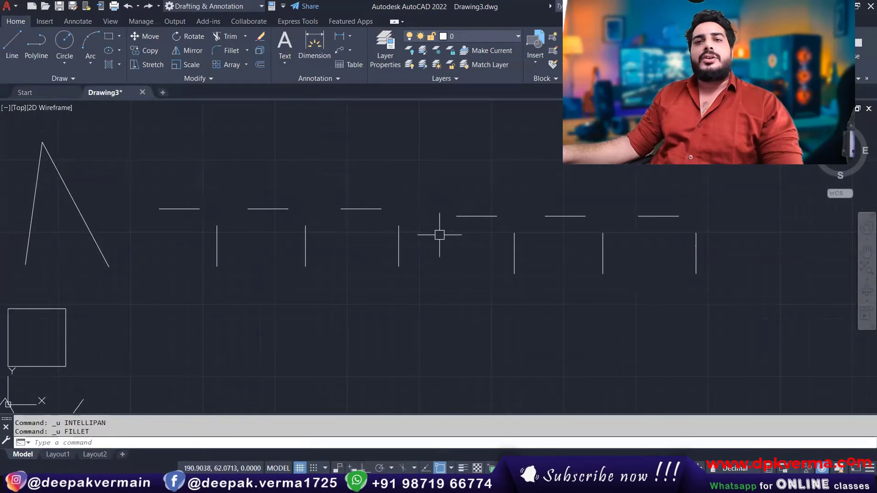
pyautogui.moveTo(439, 234); pyautogui.dragTo(409, 232, button='middle')
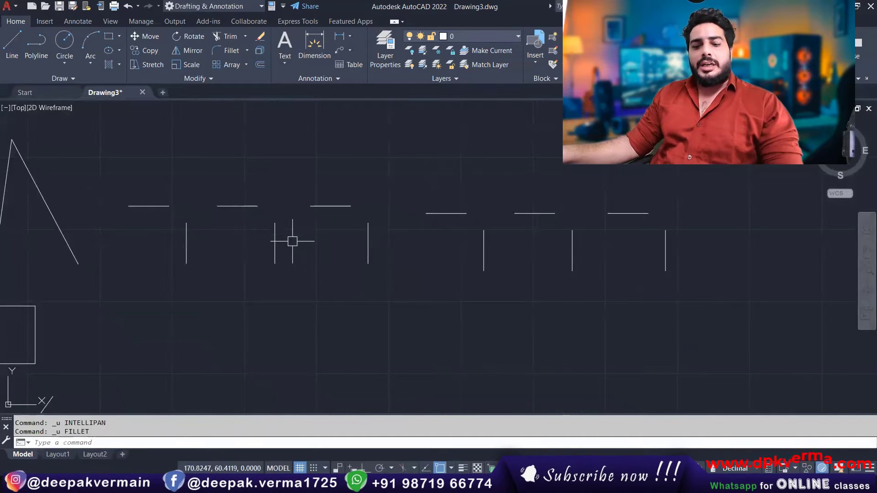
pyautogui.write('f')
pyautogui.press('Return')
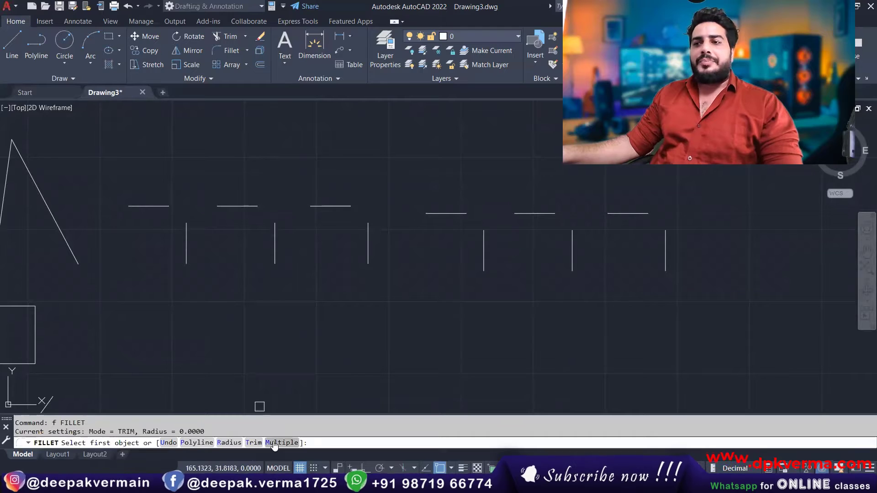
pyautogui.click(151, 205)
pyautogui.click(185, 229)
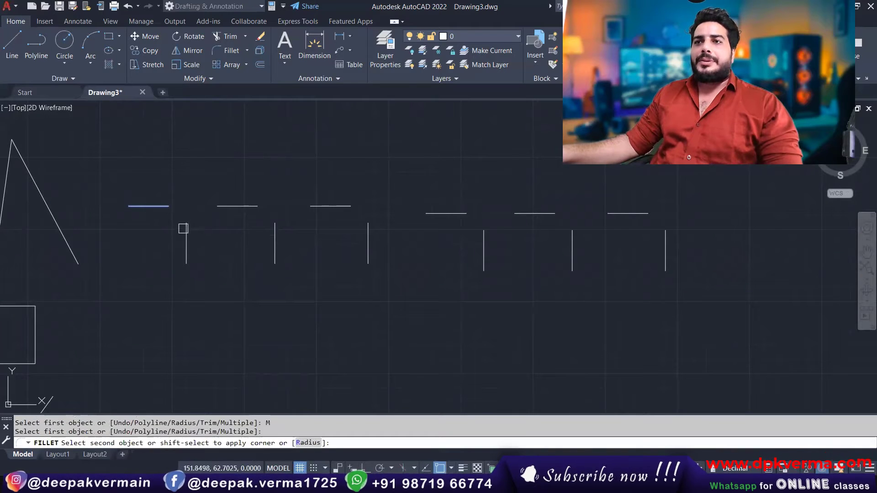
pyautogui.click(237, 206)
pyautogui.click(274, 231)
pyautogui.click(348, 205)
pyautogui.click(368, 229)
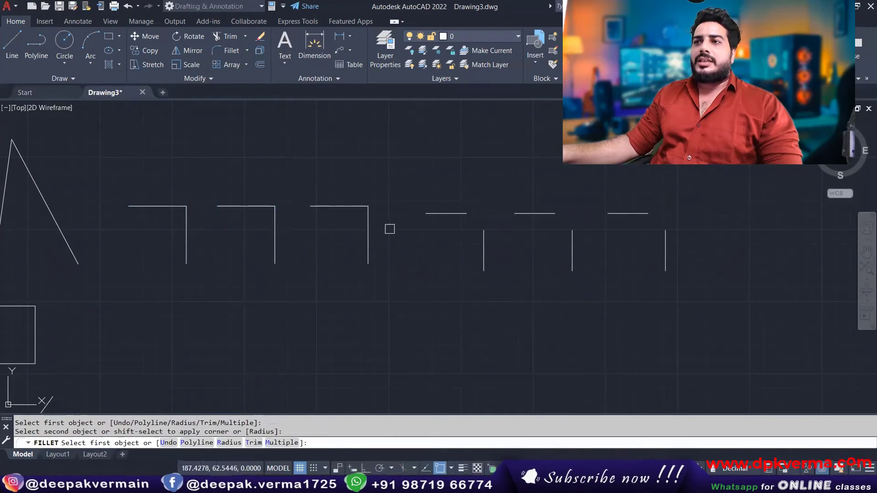
pyautogui.click(459, 213)
pyautogui.click(483, 235)
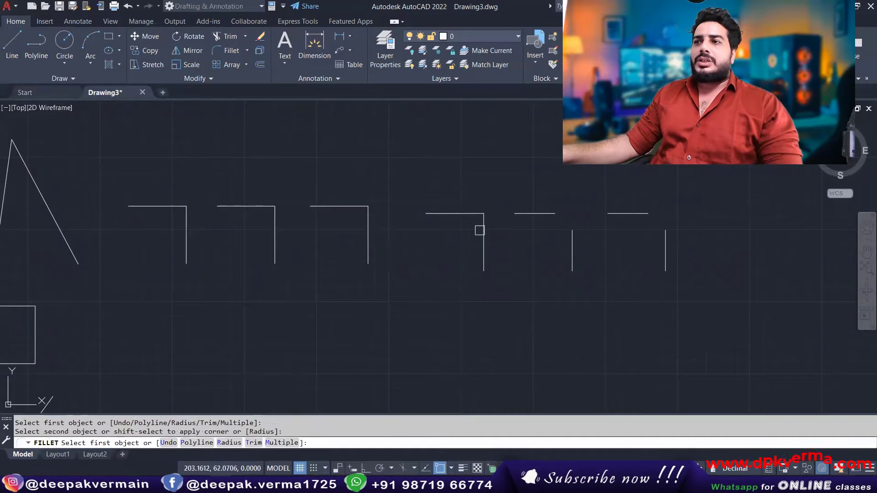
# - Undo the corner joins back to separate lines and zoom out to all shapes
pyautogui.click(168, 443)
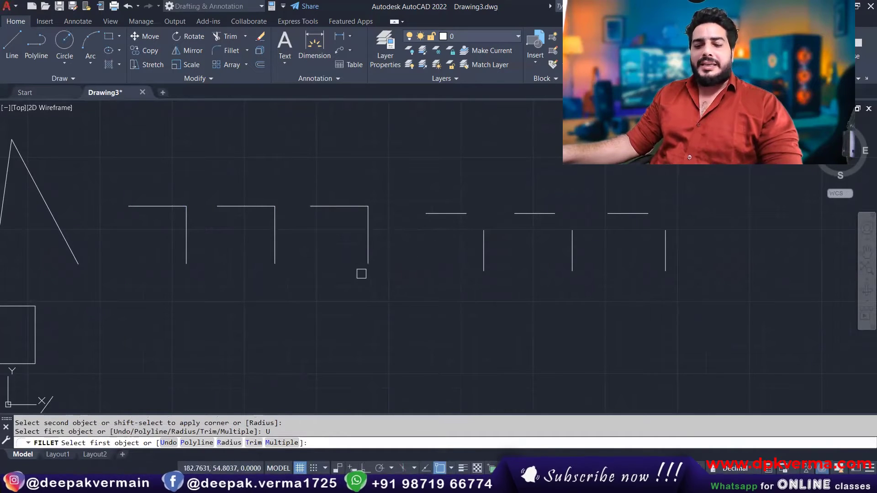
pyautogui.press('Return')
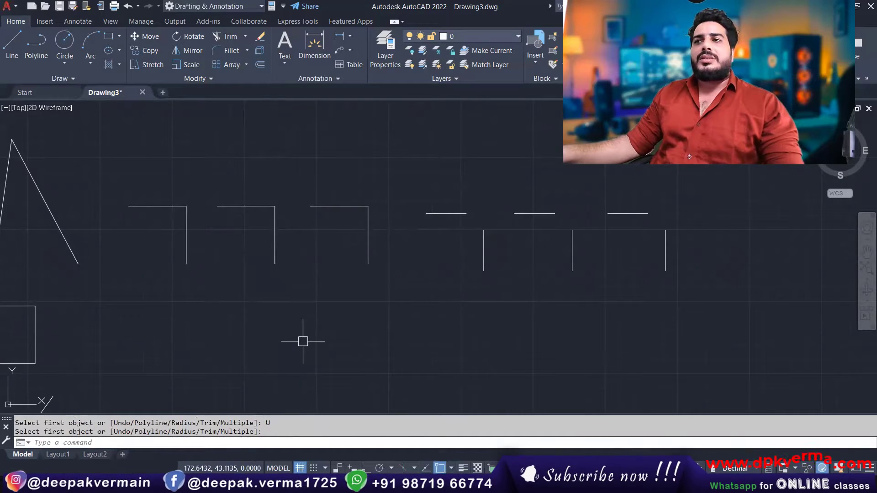
pyautogui.hotkey('ctrl', 'z')
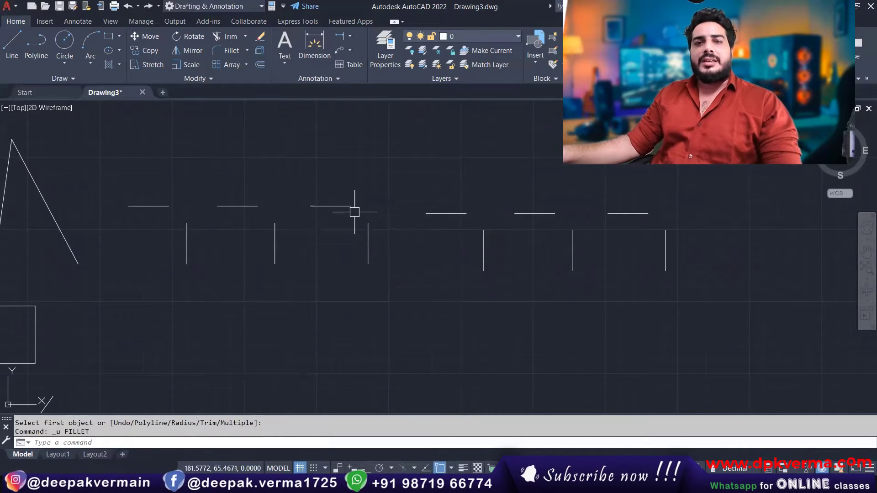
pyautogui.scroll(-3, 247, 274)
pyautogui.moveTo(378, 325)
pyautogui.mouseDown(button='middle')
pyautogui.moveTo(373, 333)
pyautogui.moveTo(350, 288)
pyautogui.mouseUp(button='middle')
pyautogui.scroll(2, 350, 288)
pyautogui.write('f')
pyautogui.press('Return')
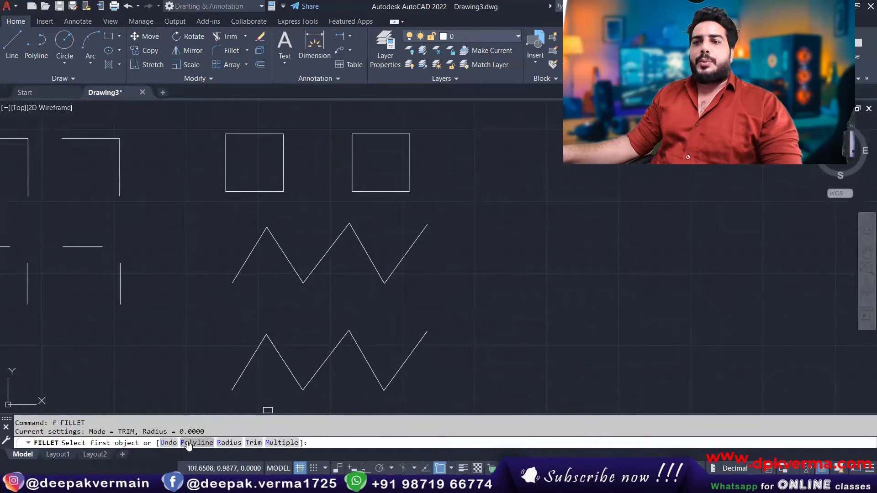
pyautogui.press('Escape')
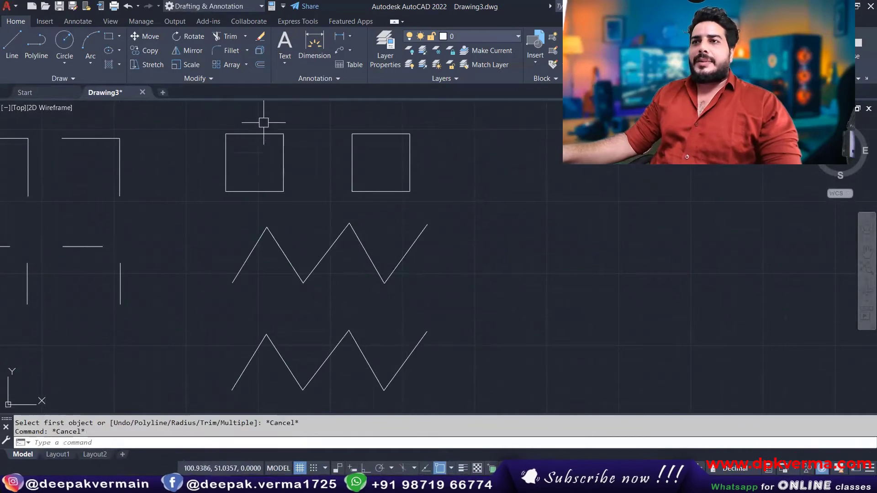
pyautogui.scroll(2, 263, 122)
pyautogui.moveTo(277, 181); pyautogui.dragTo(268, 122, button='middle')
pyautogui.click(445, 226)
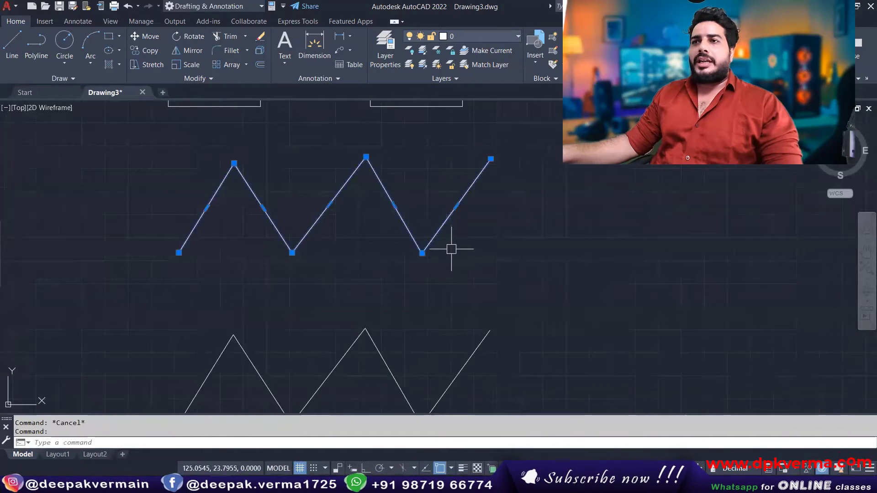
pyautogui.scroll(-2, 311, 257)
pyautogui.press('Escape')
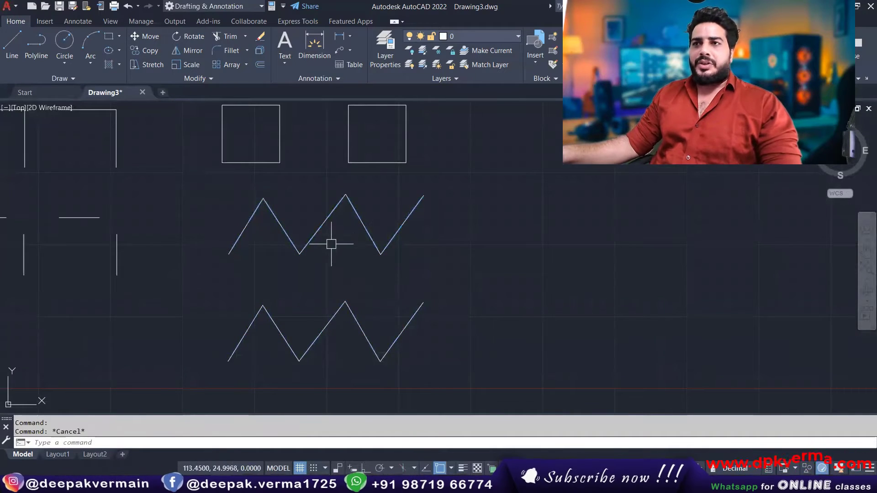
pyautogui.scroll(2, 331, 244)
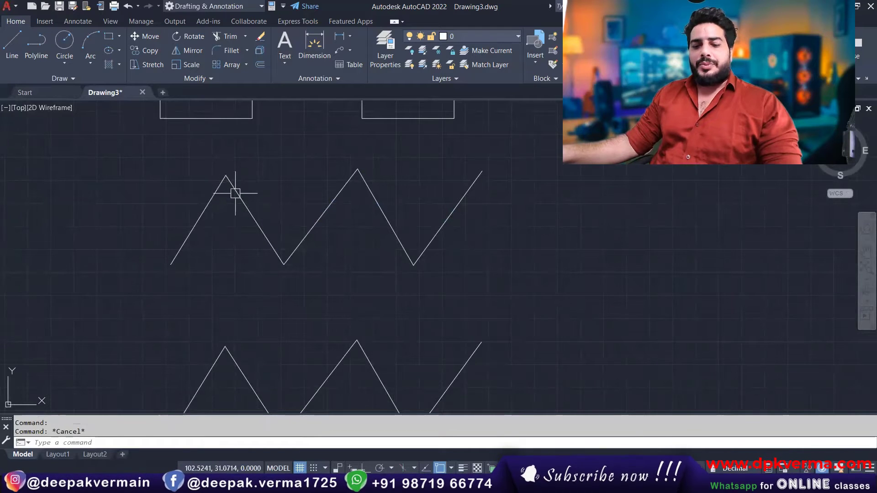
pyautogui.write('f')
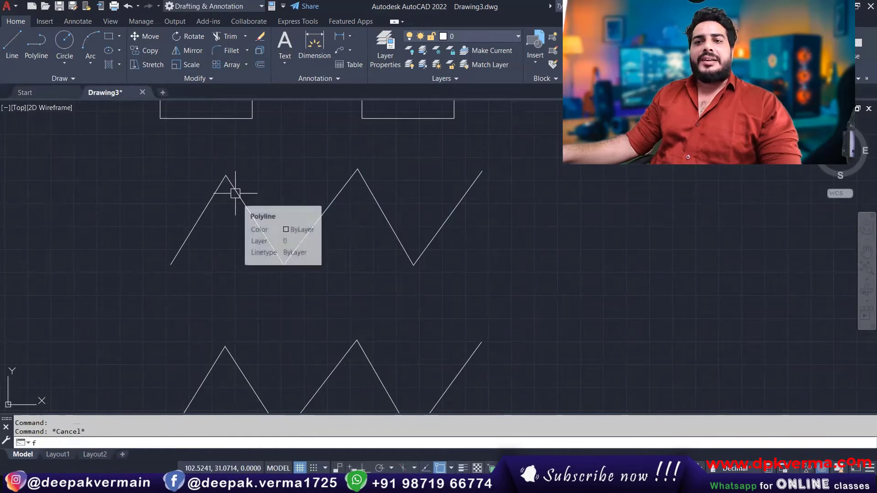
pyautogui.press('Return')
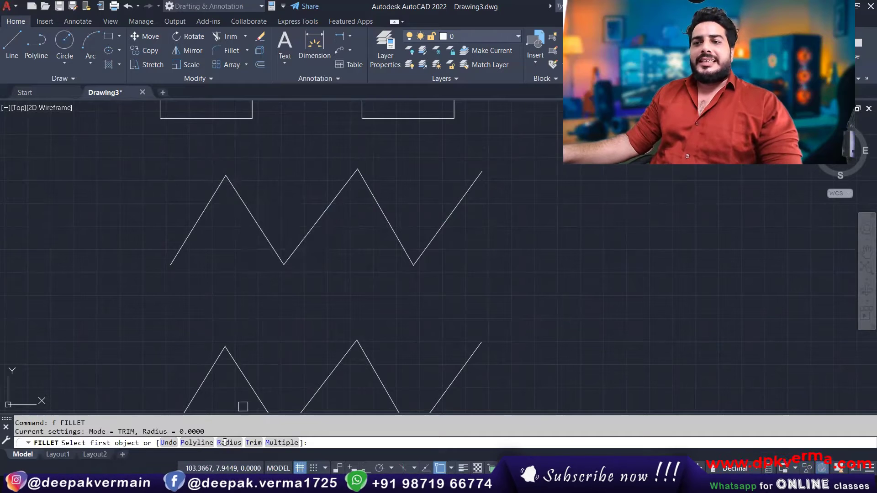
pyautogui.click(224, 442)
pyautogui.write('2')
pyautogui.press('Return')
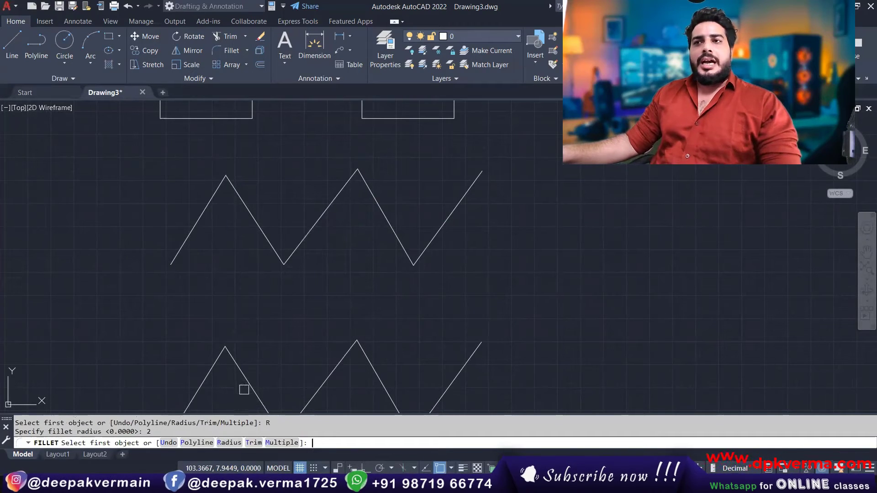
pyautogui.click(207, 199)
pyautogui.click(236, 196)
pyautogui.press('Return')
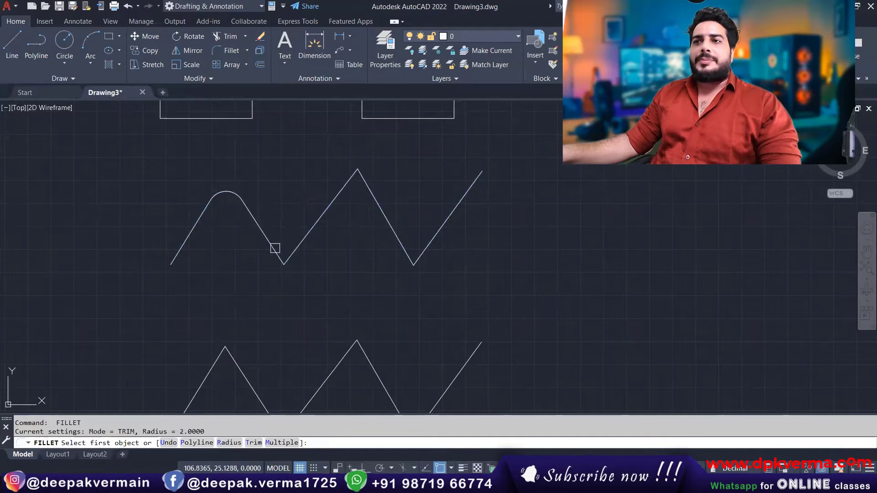
pyautogui.click(274, 248)
pyautogui.click(301, 243)
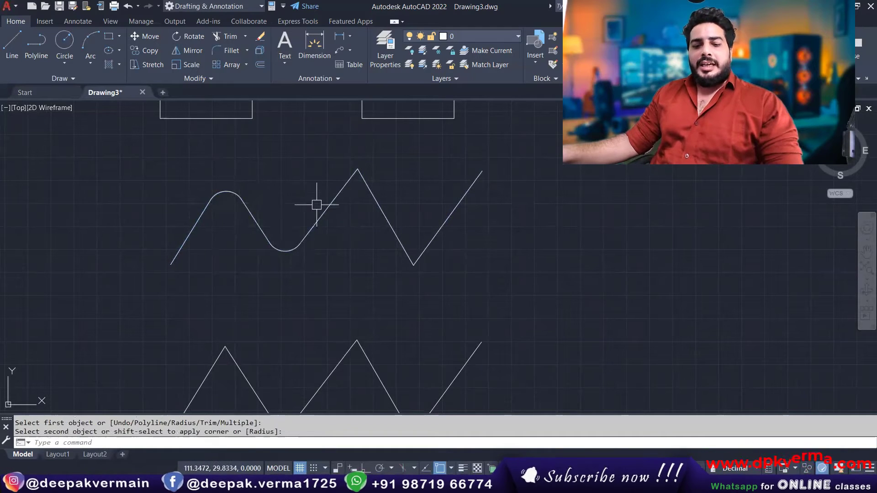
pyautogui.hotkey('ctrl', 'z')
pyautogui.hotkey('ctrl', 'z')
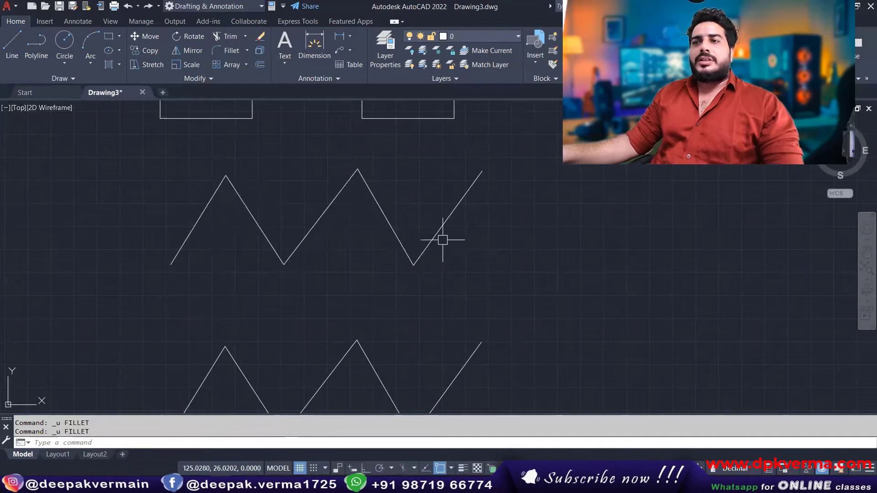
# - Fillet all four corners of the upper zigzag at radius 2 via the Polyline option
pyautogui.write('f')
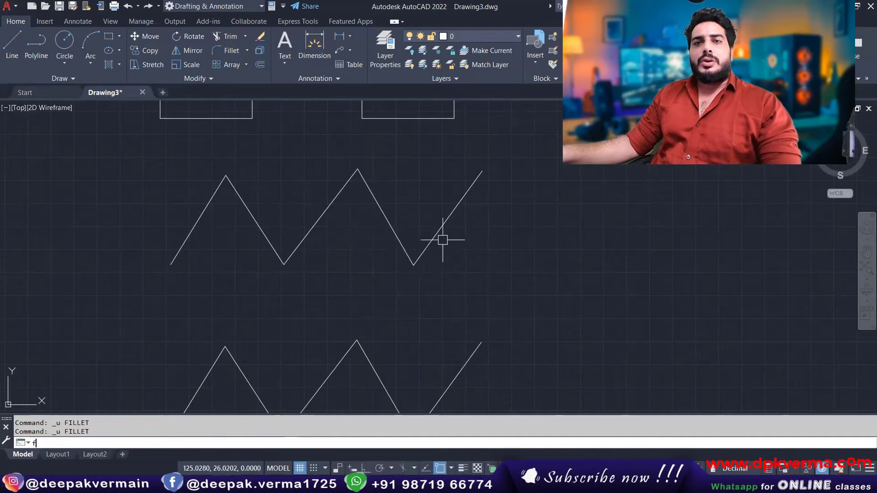
pyautogui.press('Return')
pyautogui.click(224, 442)
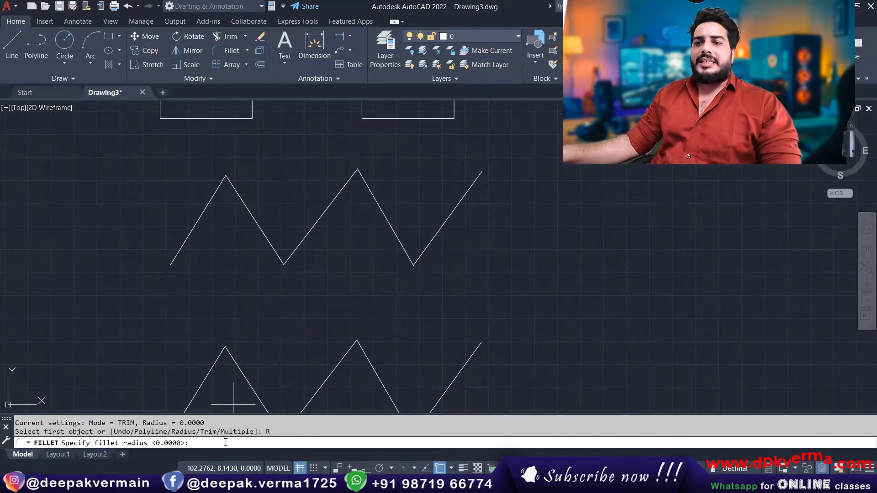
pyautogui.write('2')
pyautogui.press('Return')
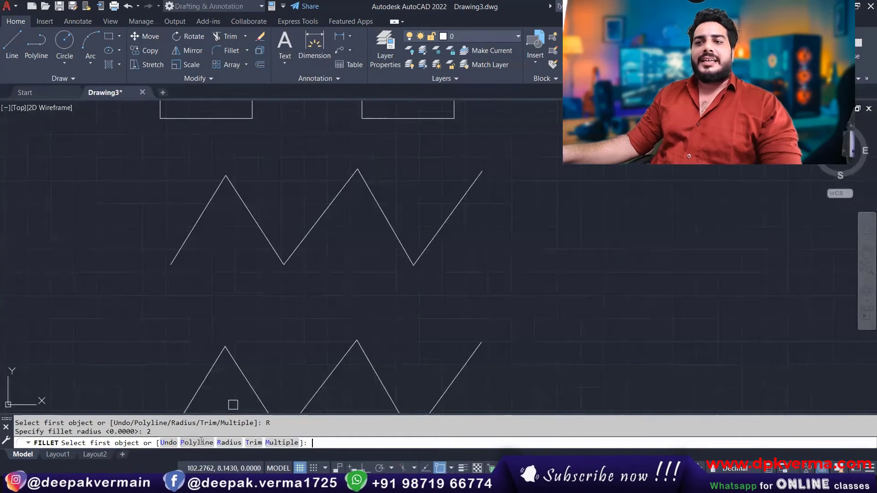
pyautogui.click(201, 442)
pyautogui.click(252, 216)
pyautogui.click(258, 222)
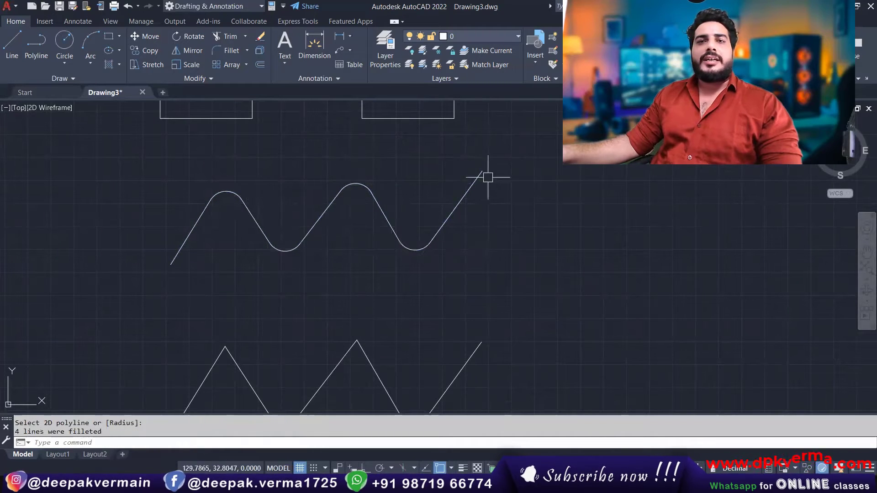
pyautogui.moveTo(252, 172); pyautogui.dragTo(283, 290, button='middle')
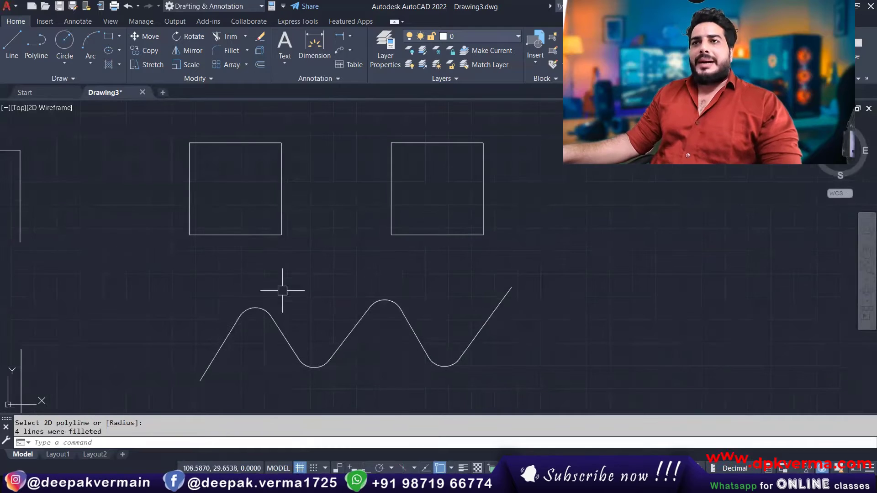
pyautogui.moveTo(221, 170); pyautogui.dragTo(229, 182, button='middle')
# - Try filleting the square's top-left corner, then undo it
pyautogui.scroll(2, 229, 183)
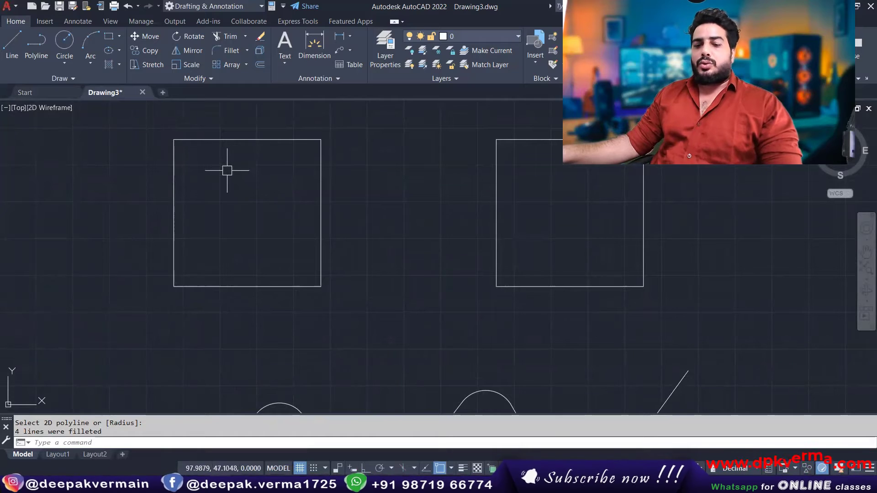
pyautogui.write('f')
pyautogui.press('Return')
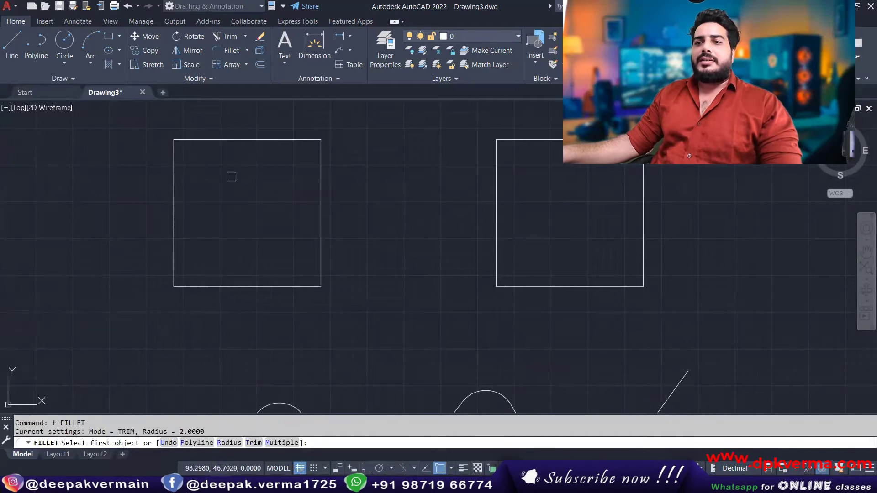
pyautogui.click(174, 160)
pyautogui.click(204, 140)
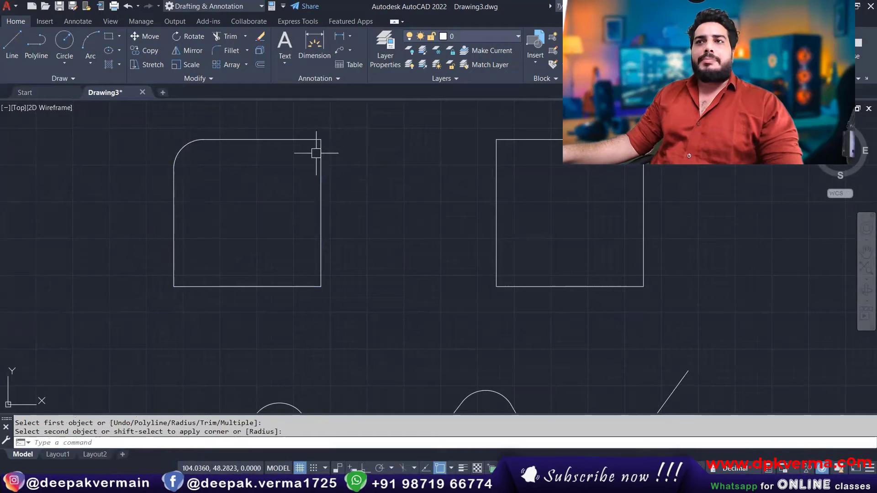
pyautogui.hotkey('ctrl', 'z')
# - Fillet the square's top-left and top-right corners one by one, then undo both
pyautogui.write('f')
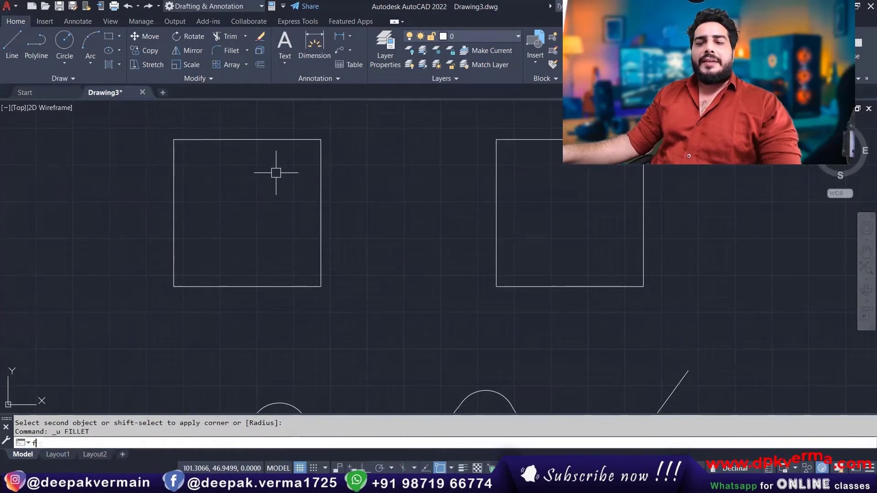
pyautogui.press('Return')
pyautogui.click(174, 165)
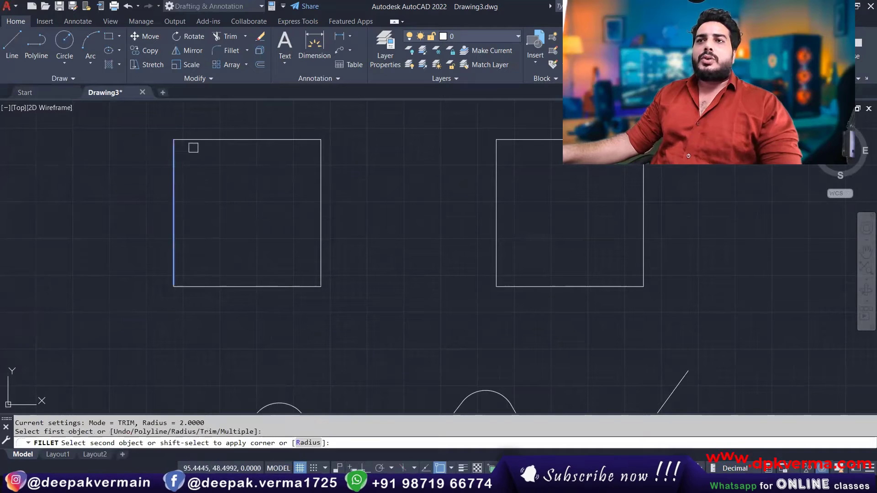
pyautogui.click(214, 140)
pyautogui.press('Return')
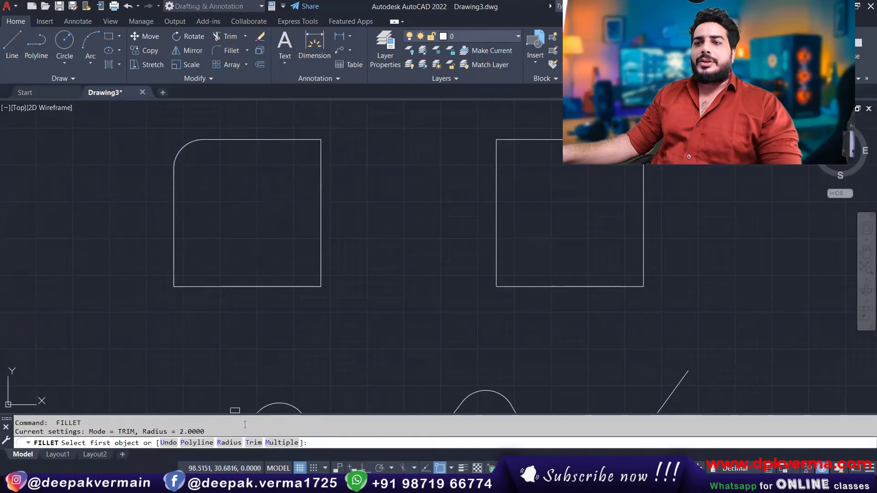
pyautogui.click(306, 140)
pyautogui.click(321, 153)
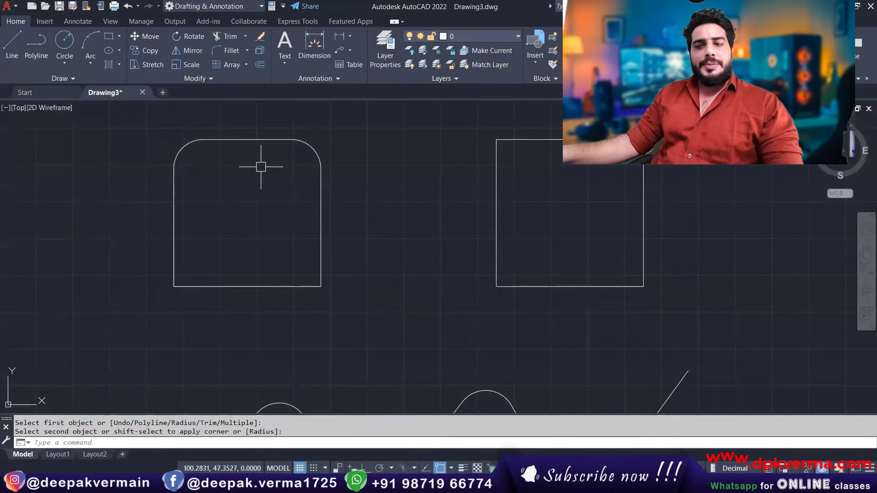
pyautogui.hotkey('ctrl', 'z')
pyautogui.hotkey('ctrl', 'z')
# - Round all four square corners at once using a radius-2 Polyline fillet
pyautogui.write('f')
pyautogui.press('Return')
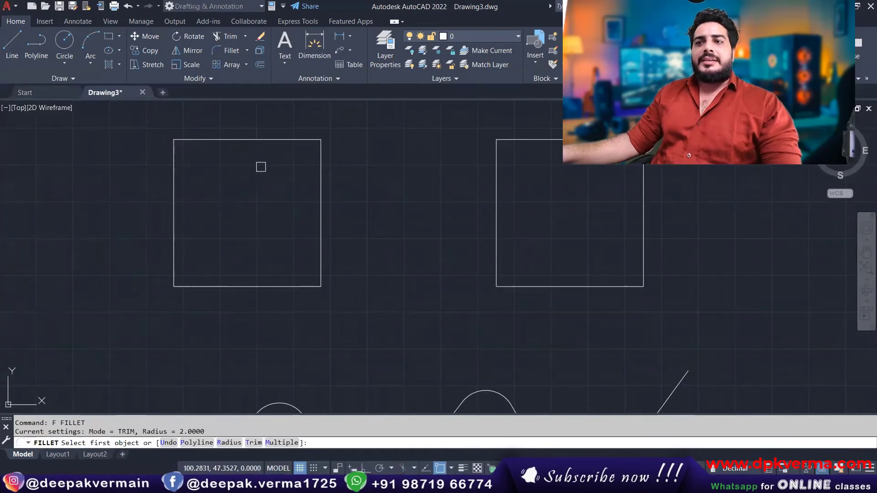
pyautogui.click(229, 442)
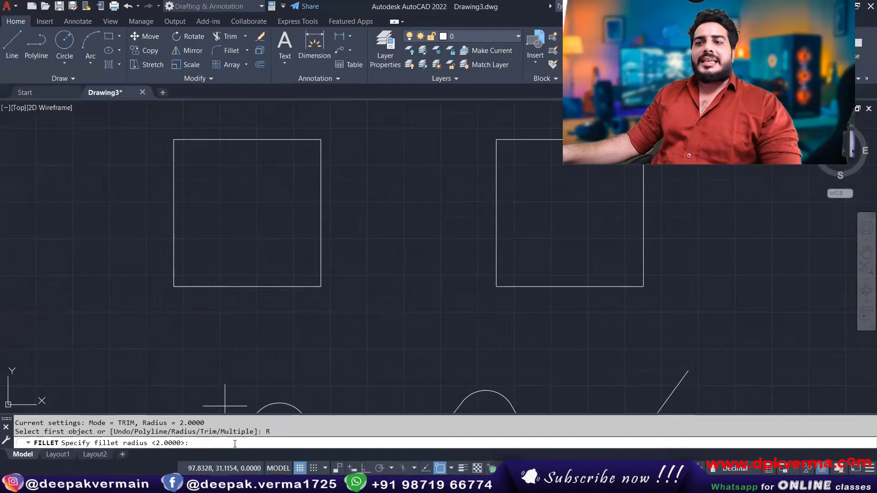
pyautogui.press('Return')
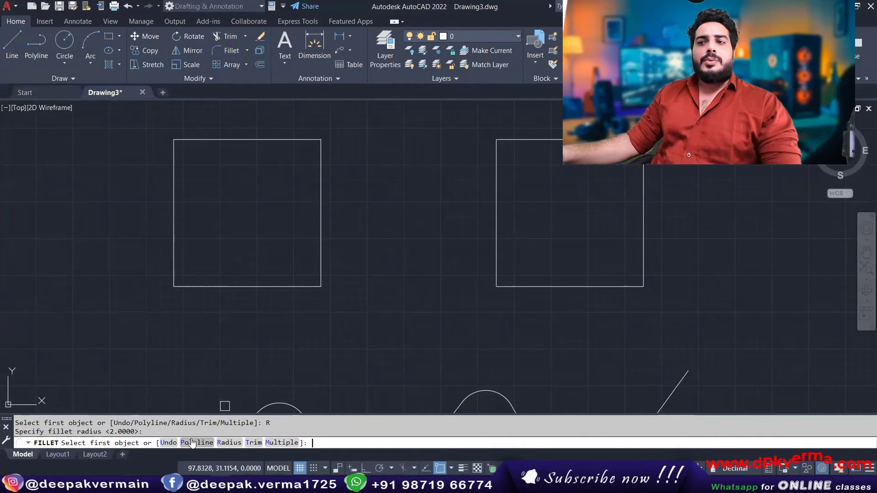
pyautogui.click(206, 442)
pyautogui.click(238, 287)
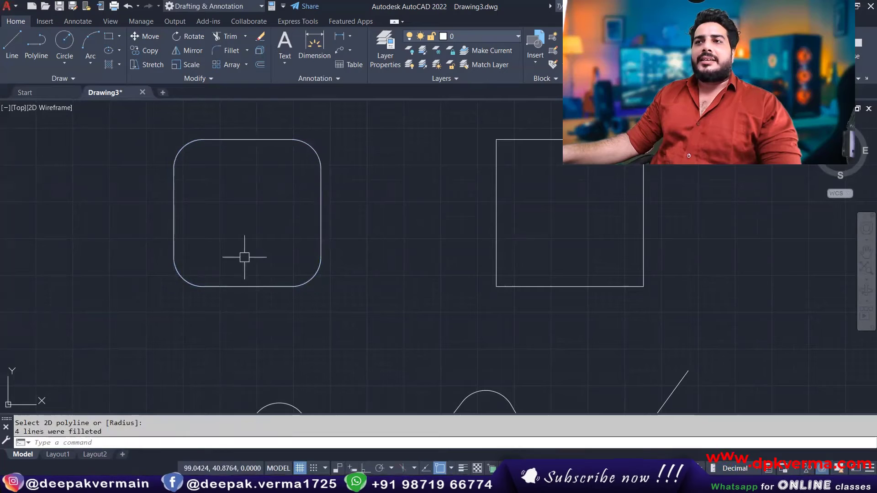
# - Inspect the rounded rectangle, then shift the view to the shapes and wave
pyautogui.click(173, 194)
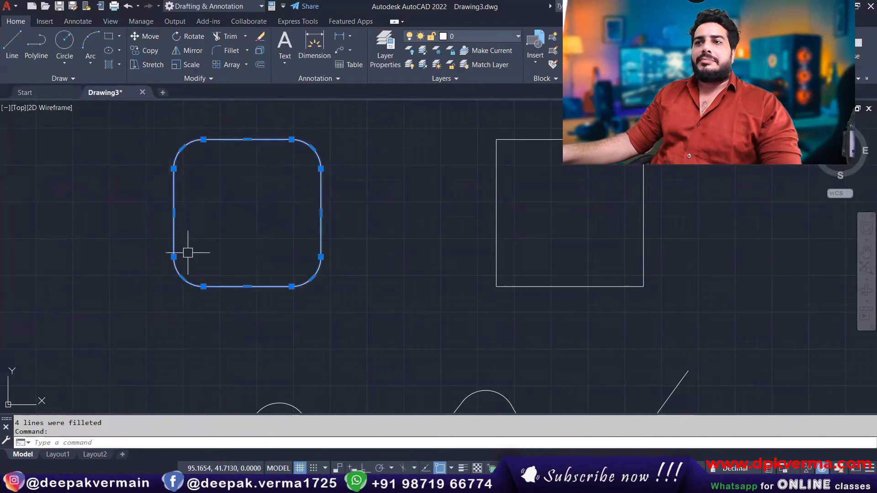
pyautogui.press('Escape')
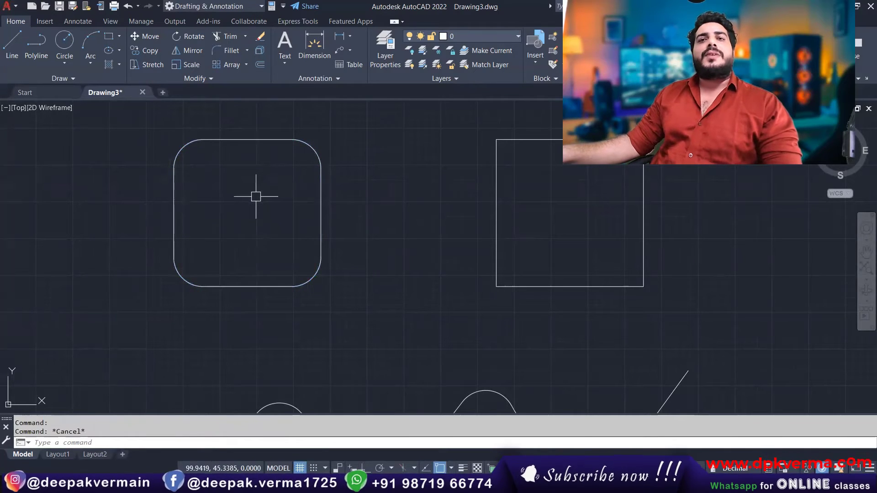
pyautogui.scroll(-2, 253, 204)
pyautogui.moveTo(254, 235); pyautogui.dragTo(260, 203, button='middle')
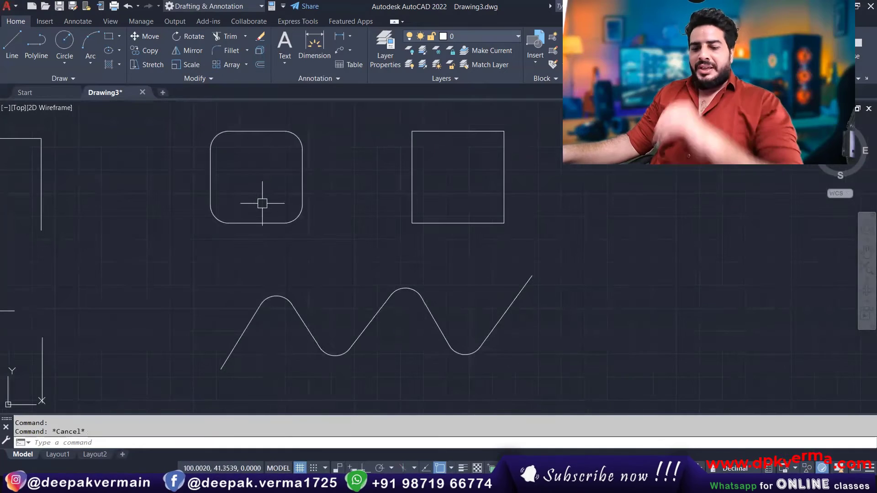
# - Cancel the pending fillet and bring the corner line pairs into view
pyautogui.write('f')
pyautogui.press('Return')
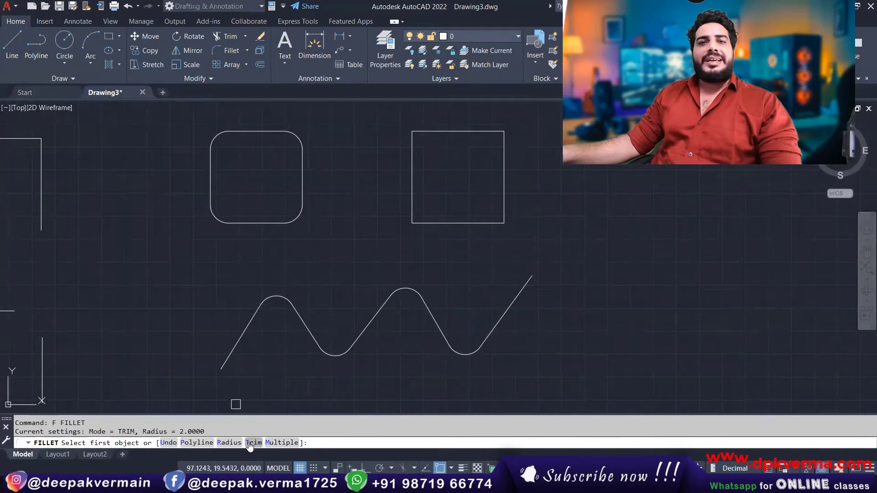
pyautogui.moveTo(134, 270); pyautogui.dragTo(348, 285, button='middle')
pyautogui.press('Escape')
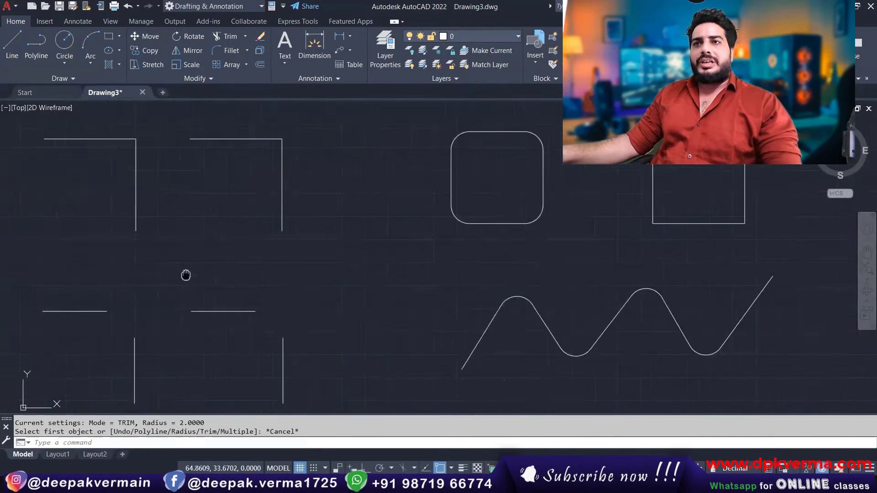
pyautogui.moveTo(186, 274); pyautogui.dragTo(276, 290, button='middle')
pyautogui.scroll(2, 260, 256)
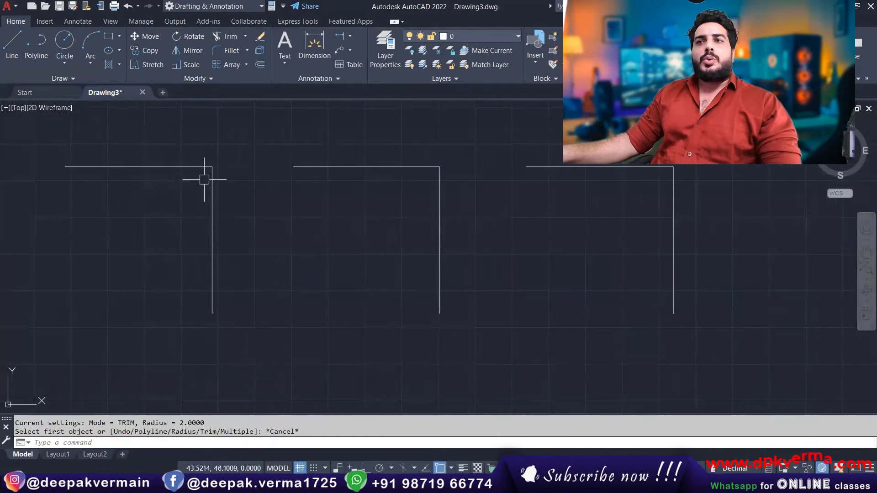
pyautogui.moveTo(192, 185); pyautogui.dragTo(231, 191, button='middle')
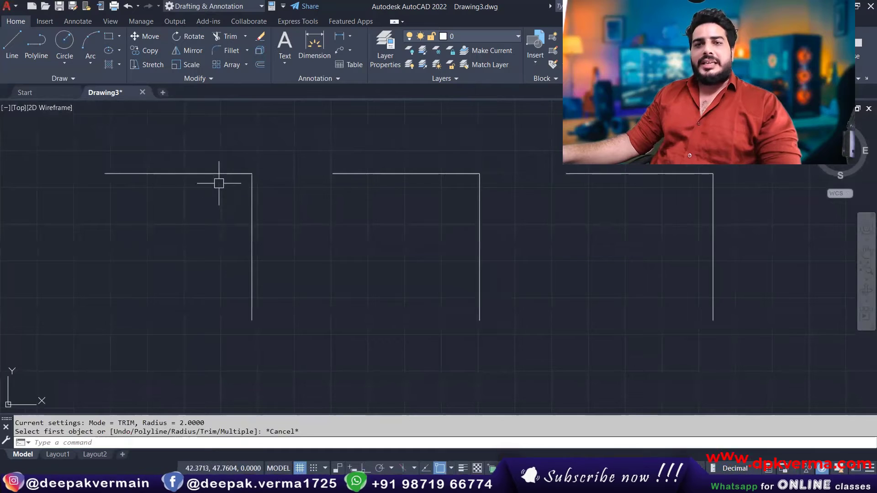
# - Restart FILLET and zoom in on the upper row of line pairs
pyautogui.write('f')
pyautogui.press('Return')
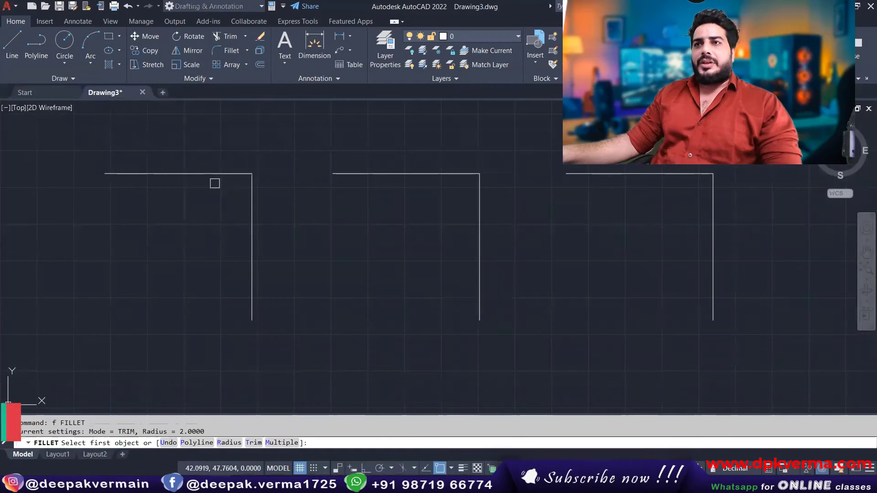
pyautogui.scroll(-3, 274, 258)
pyautogui.scroll(3, 233, 233)
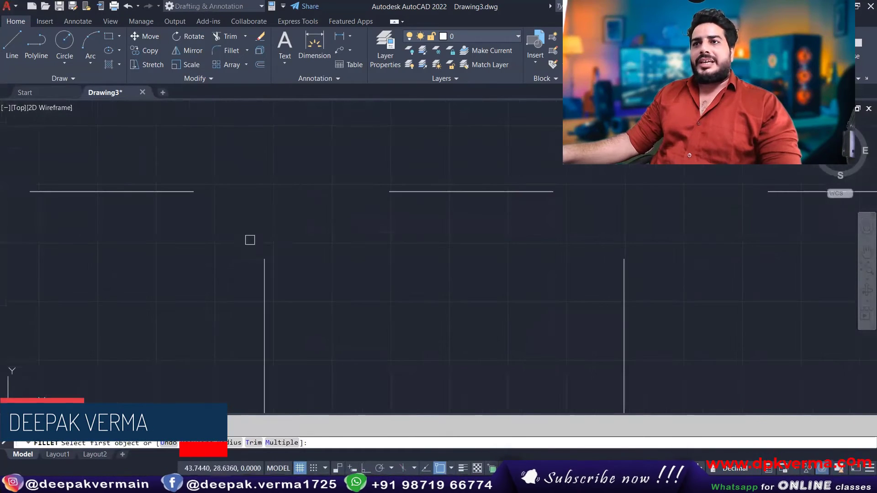
pyautogui.scroll(-3, 256, 242)
pyautogui.moveTo(292, 260); pyautogui.dragTo(279, 384, button='middle')
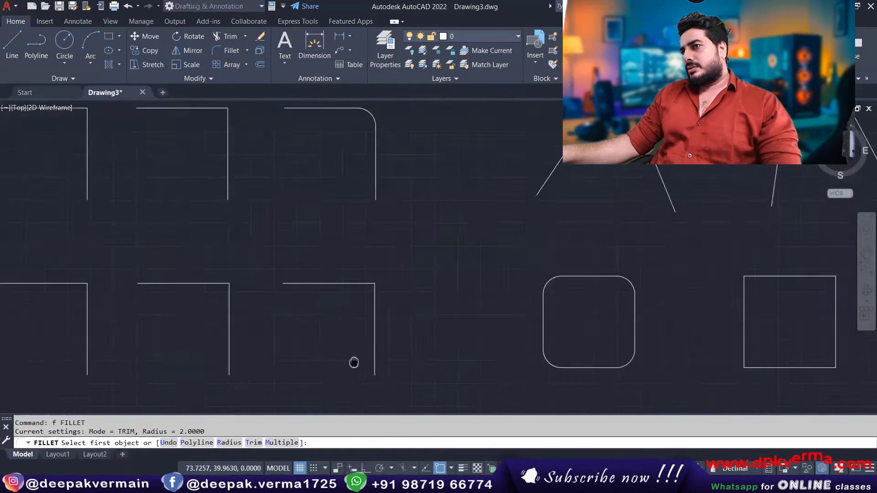
pyautogui.scroll(1, 233, 329)
pyautogui.scroll(3, 220, 246)
pyautogui.scroll(2, 238, 247)
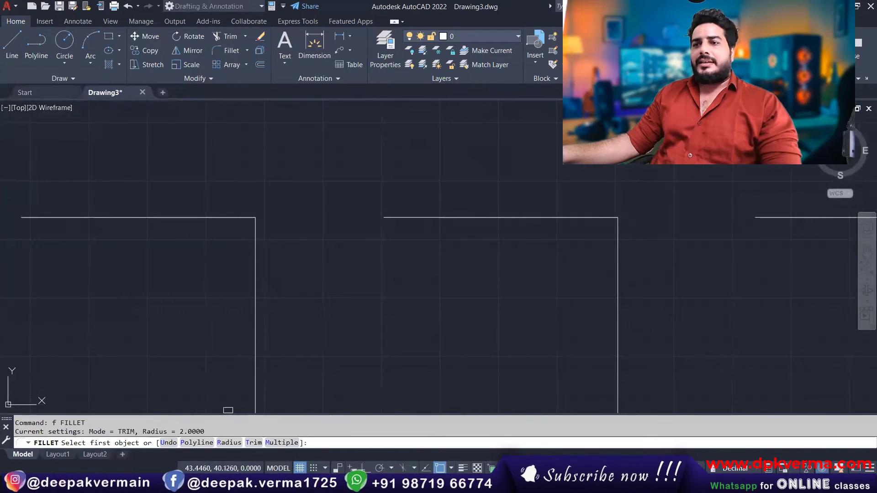
# - Join the first pair's horizontal and vertical lines with a radius-2 arc
pyautogui.click(224, 442)
pyautogui.press('Return')
pyautogui.click(247, 217)
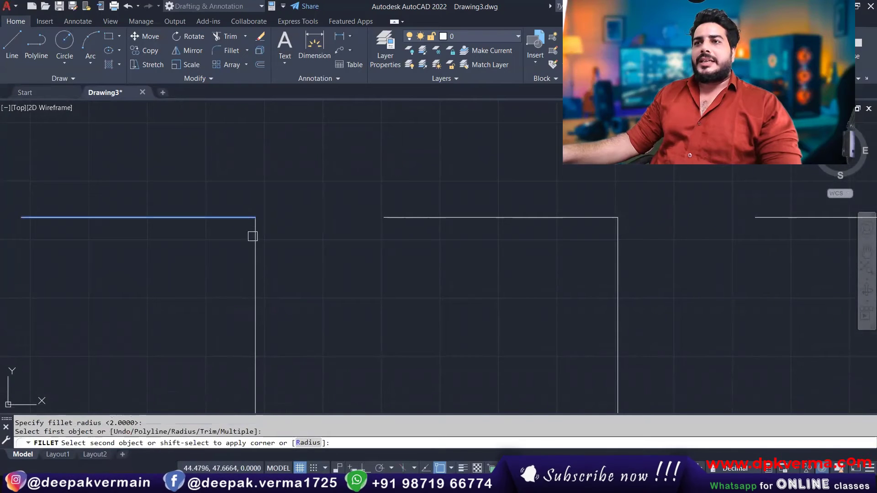
pyautogui.click(256, 242)
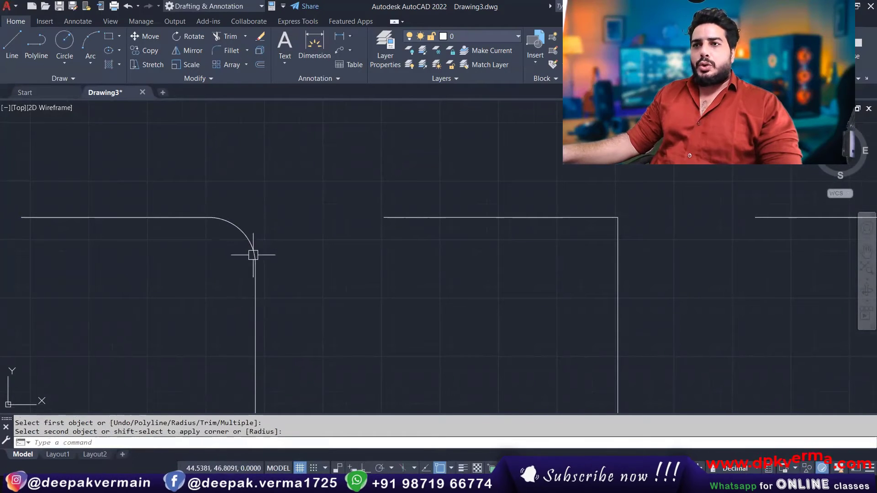
pyautogui.moveTo(241, 256); pyautogui.dragTo(209, 243, button='middle')
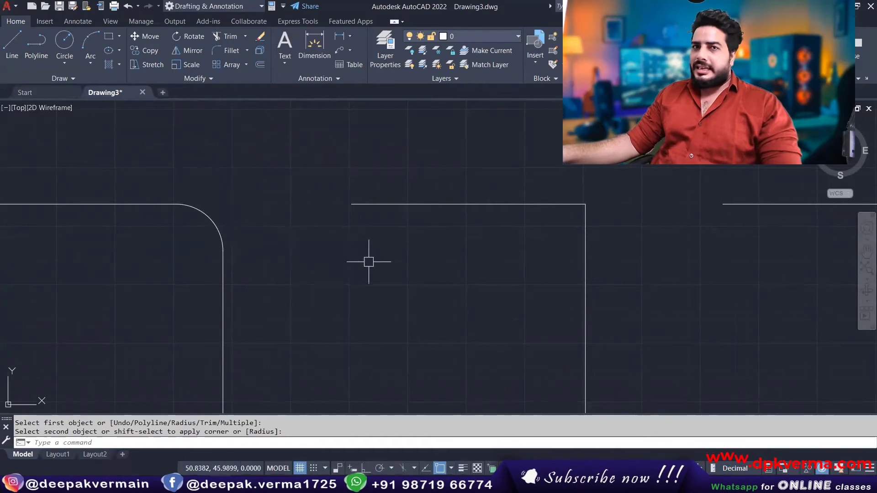
pyautogui.moveTo(368, 262)
pyautogui.mouseDown(button='middle')
pyautogui.moveTo(239, 244)
pyautogui.moveTo(231, 235)
pyautogui.mouseUp(button='middle')
pyautogui.write('f')
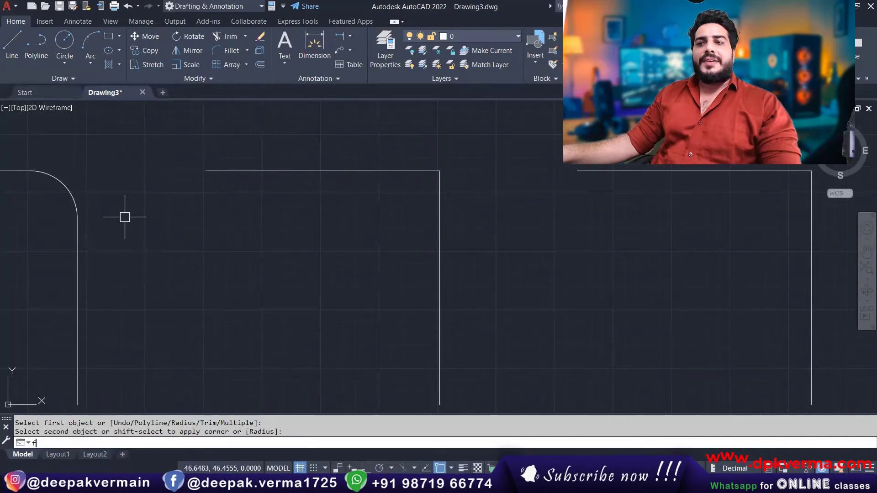
# - In No trim mode, add a radius-2 arc between the second pair's top and vertical lines
pyautogui.press('Return')
pyautogui.click(225, 442)
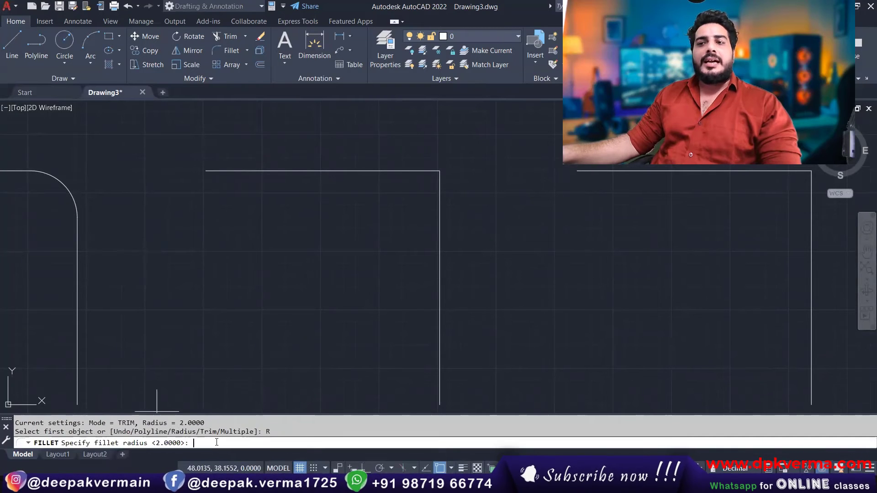
pyautogui.press('Return')
pyautogui.click(252, 442)
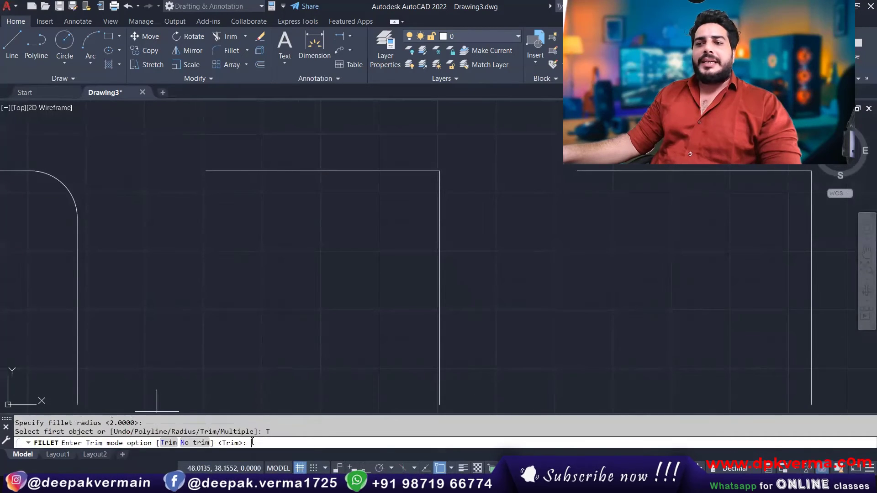
pyautogui.click(200, 443)
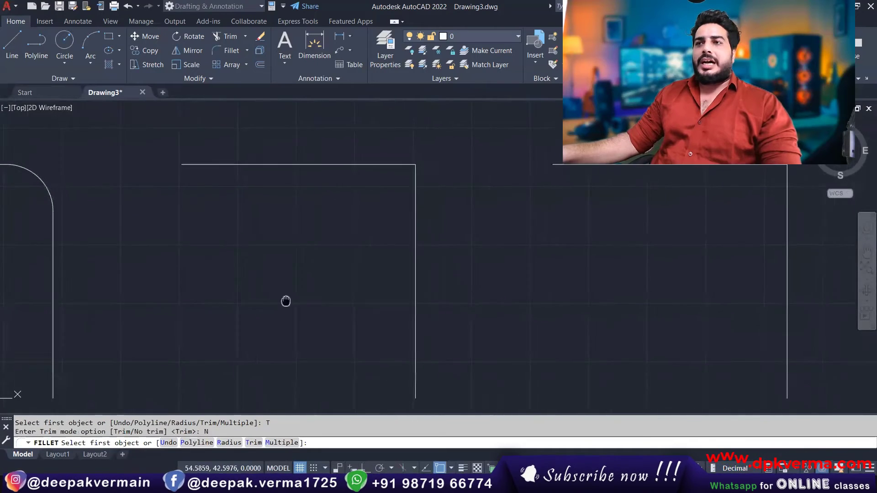
pyautogui.moveTo(286, 300); pyautogui.dragTo(257, 285, button='middle')
pyautogui.click(351, 157)
pyautogui.click(411, 193)
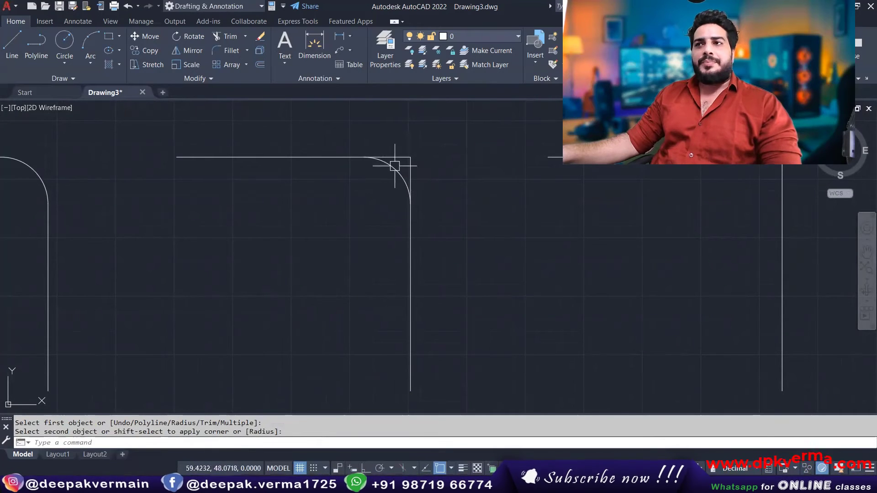
pyautogui.scroll(-3, 395, 166)
pyautogui.scroll(2, 335, 231)
pyautogui.moveTo(317, 151)
pyautogui.mouseDown(button='middle')
pyautogui.moveTo(344, 210)
pyautogui.moveTo(258, 300)
pyautogui.moveTo(186, 251)
pyautogui.moveTo(193, 216)
pyautogui.moveTo(224, 230)
pyautogui.mouseUp(button='middle')
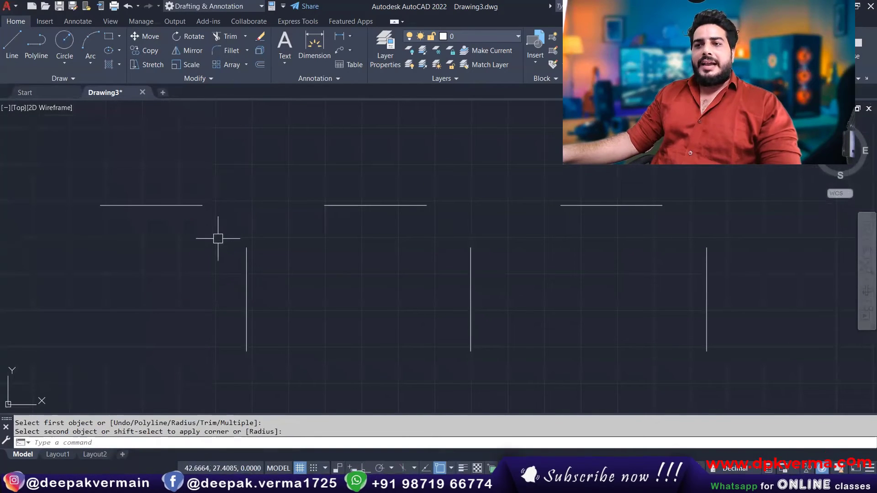
# - In Trim mode, fillet the first separated pair's horizontal and vertical lines together
pyautogui.write('f')
pyautogui.press('Return')
pyautogui.click(228, 443)
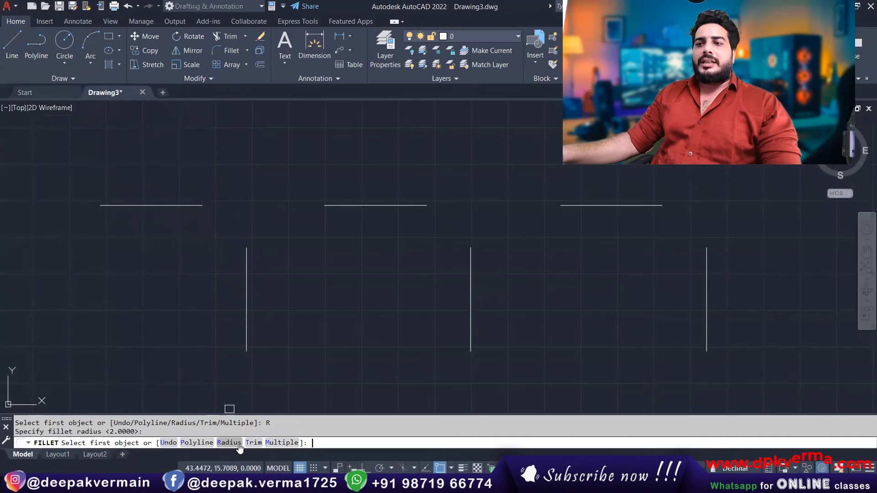
pyautogui.click(252, 442)
pyautogui.click(174, 444)
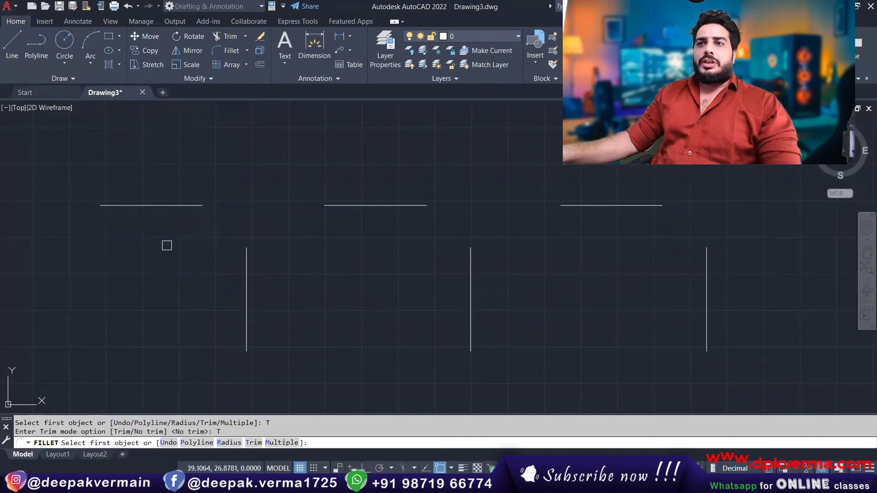
pyautogui.click(190, 206)
pyautogui.click(247, 262)
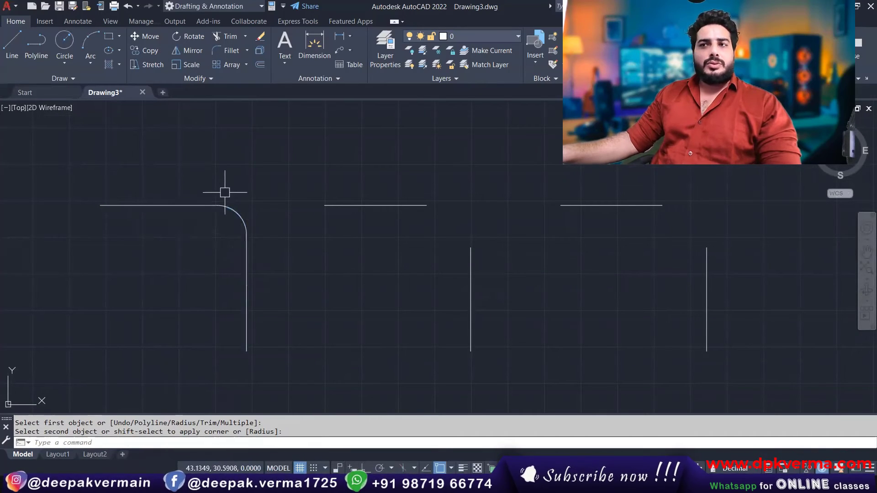
pyautogui.moveTo(307, 257); pyautogui.dragTo(247, 251, button='middle')
pyautogui.write('f')
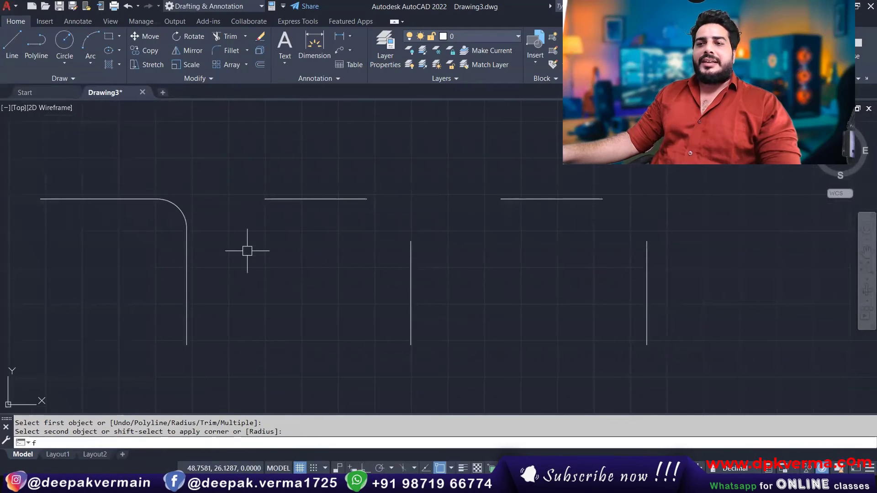
# - In No trim mode, add an arc to the middle pair, keeping its lines
pyautogui.press('Return')
pyautogui.click(252, 442)
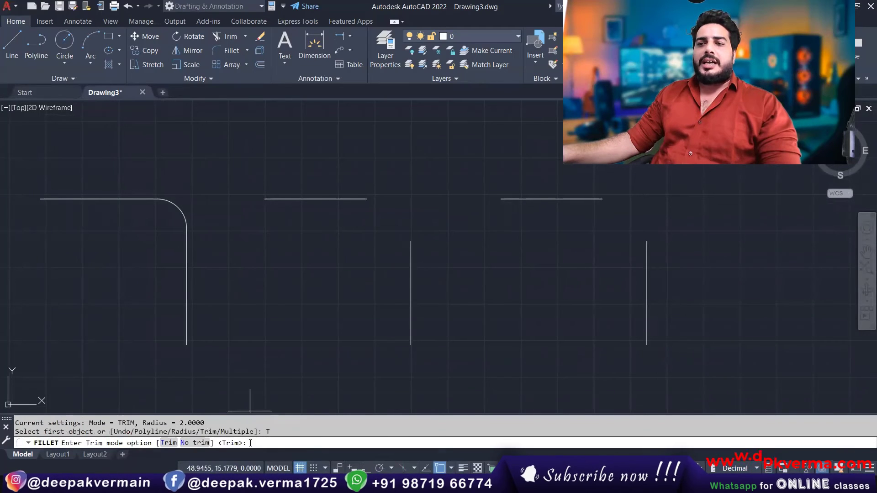
pyautogui.click(202, 443)
pyautogui.moveTo(315, 304); pyautogui.dragTo(263, 319, button='middle')
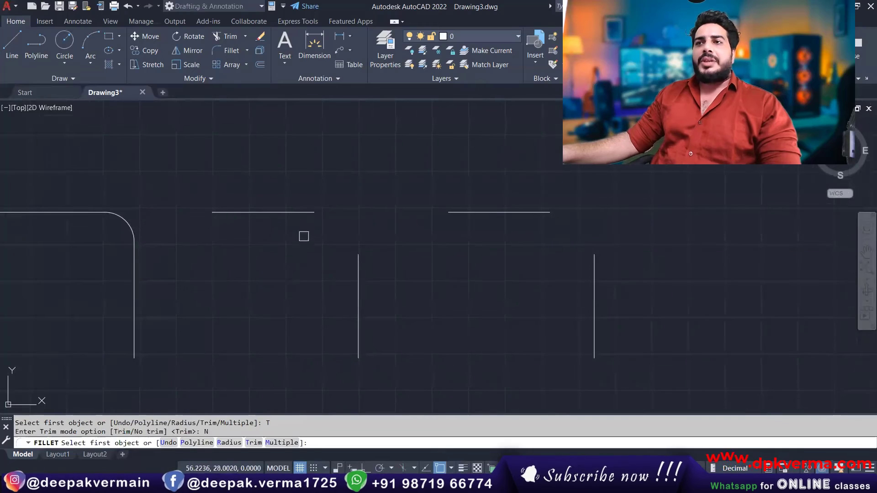
pyautogui.click(305, 213)
pyautogui.click(358, 260)
pyautogui.scroll(3, 313, 211)
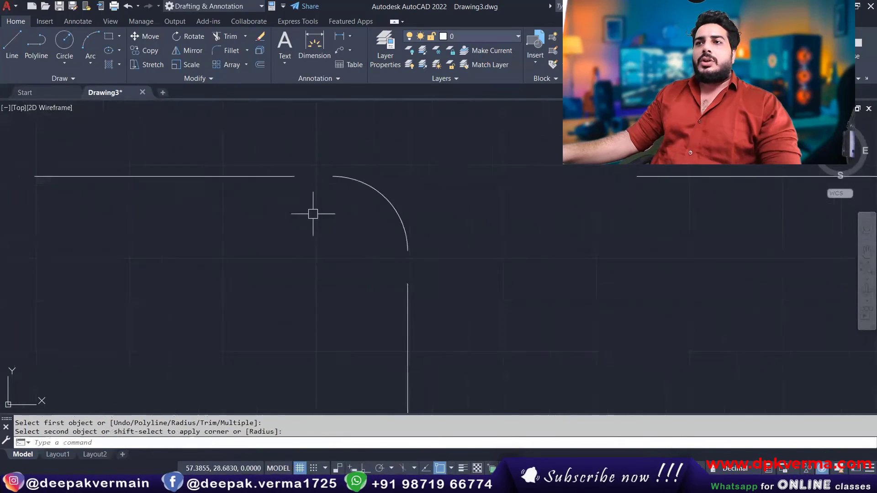
pyautogui.scroll(2, 318, 155)
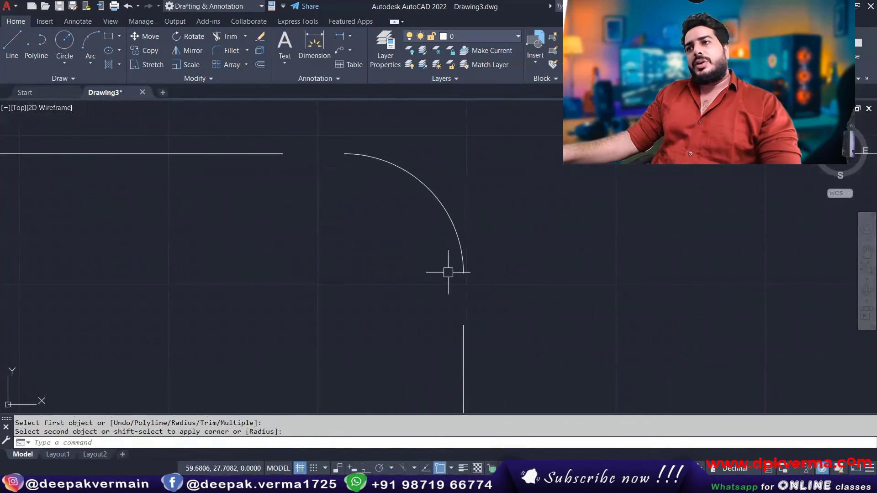
pyautogui.scroll(-2, 443, 312)
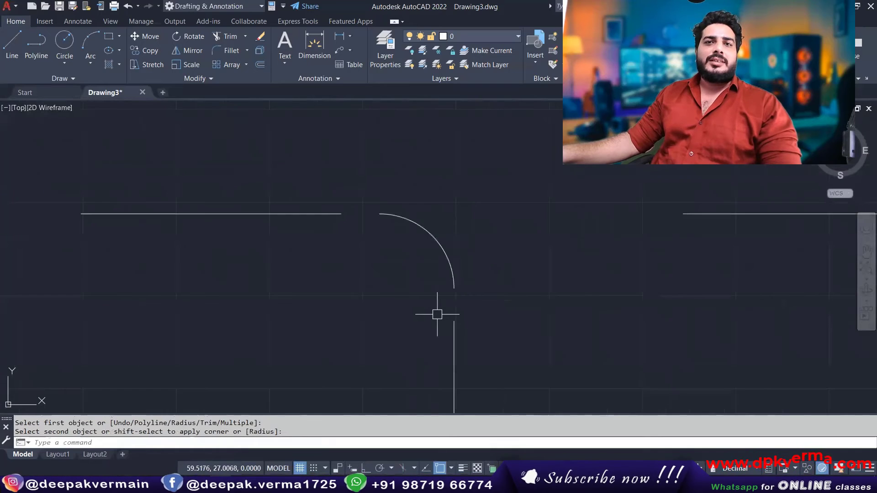
pyautogui.scroll(-4, 366, 299)
pyautogui.moveTo(366, 300); pyautogui.dragTo(317, 281, button='middle')
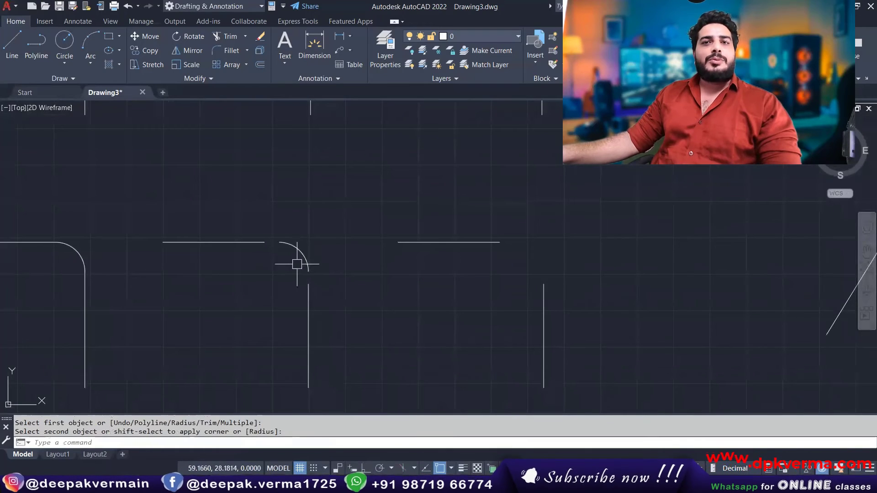
pyautogui.scroll(-5, 297, 265)
pyautogui.moveTo(502, 313); pyautogui.dragTo(309, 192, button='middle')
# - Fillet every vertex of the lower zigzag polyline using No trim mode
pyautogui.scroll(3, 356, 276)
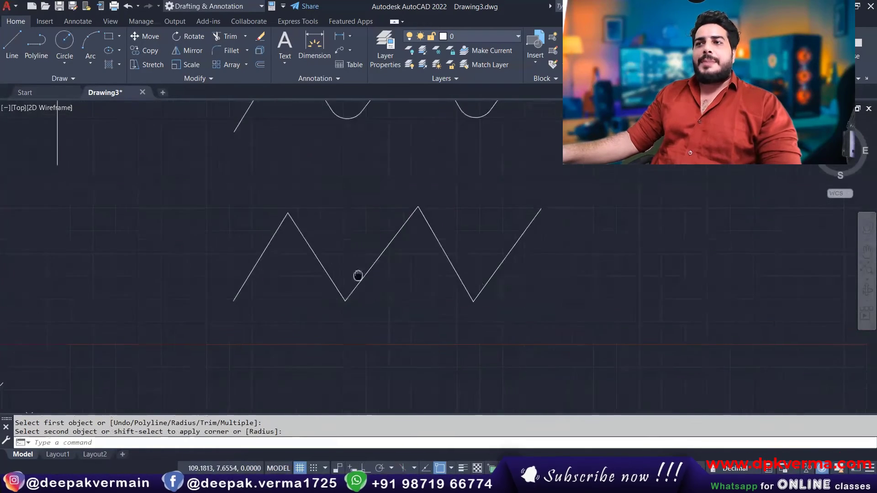
pyautogui.scroll(2, 356, 276)
pyautogui.moveTo(356, 276); pyautogui.dragTo(310, 279, button='middle')
pyautogui.write('F')
pyautogui.press('Return')
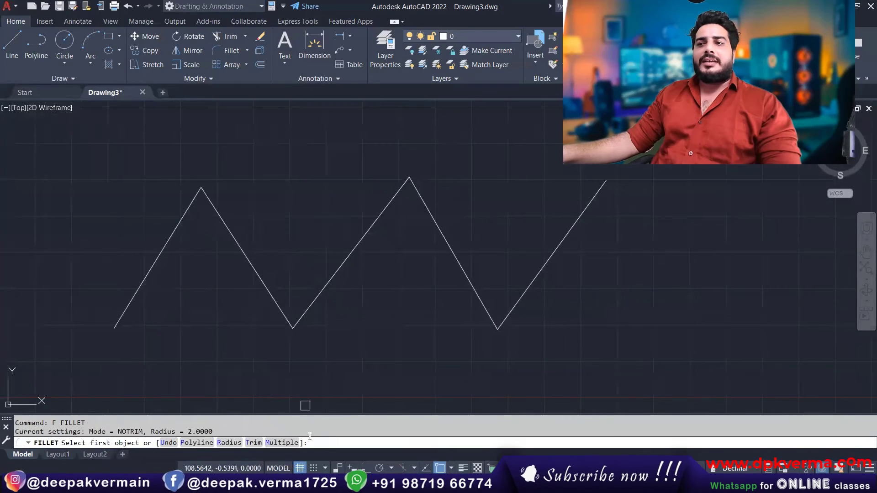
pyautogui.click(254, 442)
pyautogui.press('Return')
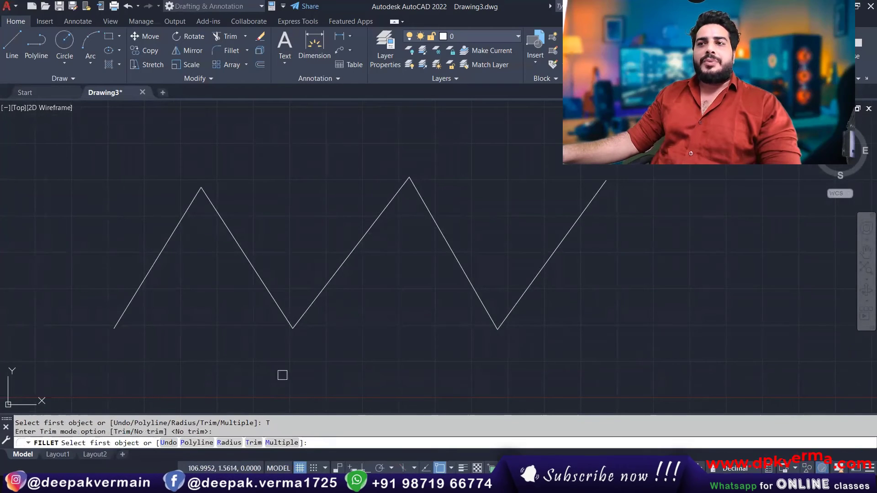
pyautogui.click(202, 443)
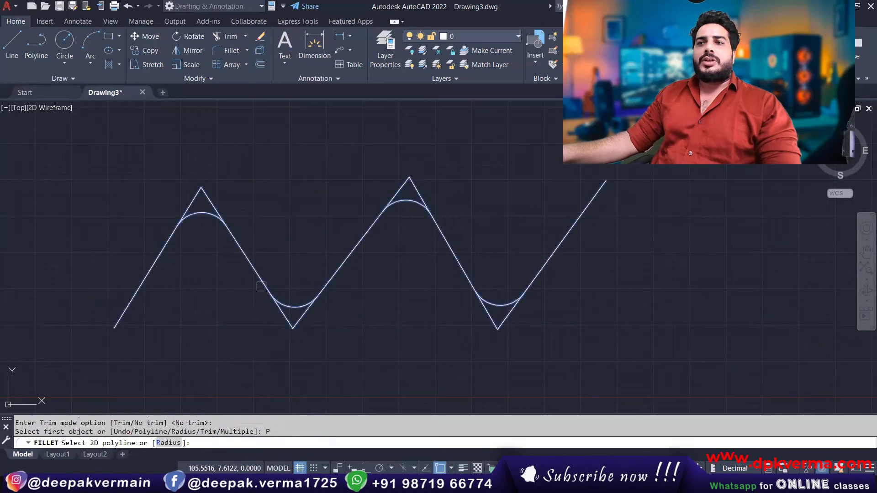
pyautogui.click(209, 196)
# - Pan and zoom to frame all the fillet examples, including the upper wave
pyautogui.scroll(-1, 209, 191)
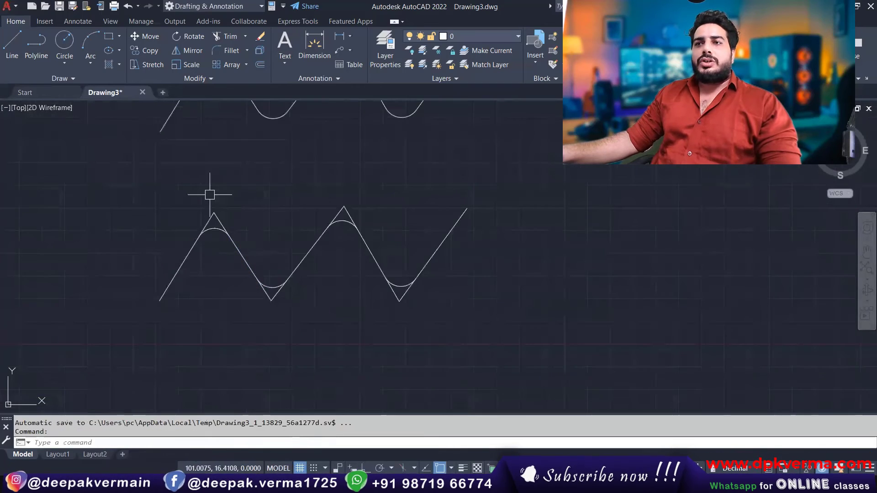
pyautogui.moveTo(210, 192); pyautogui.dragTo(189, 303, button='middle')
pyautogui.scroll(-2, 178, 150)
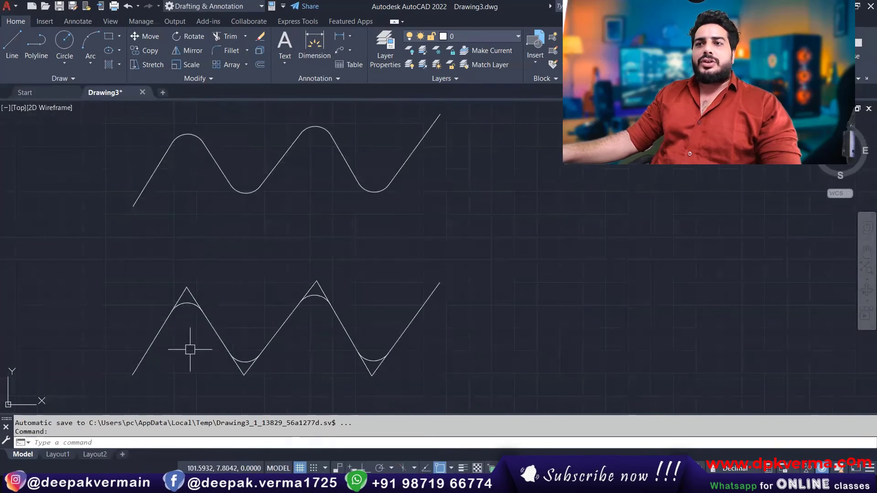
pyautogui.scroll(2, 190, 349)
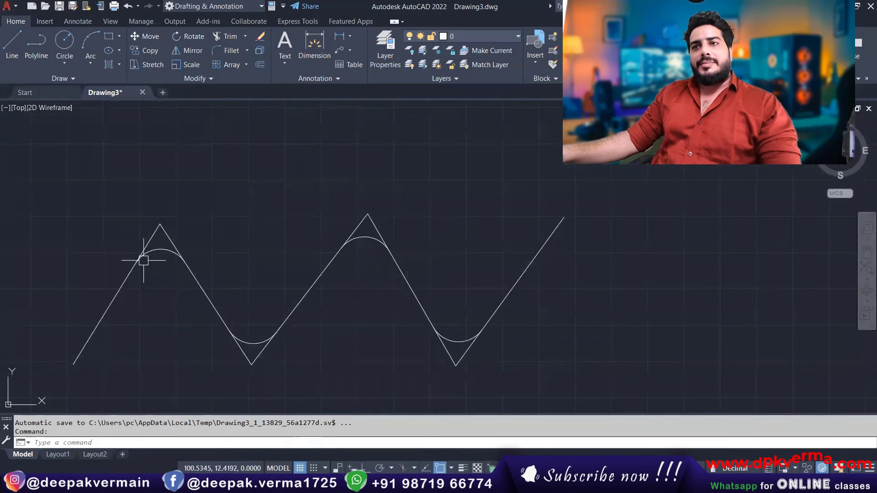
pyautogui.scroll(-3, 421, 267)
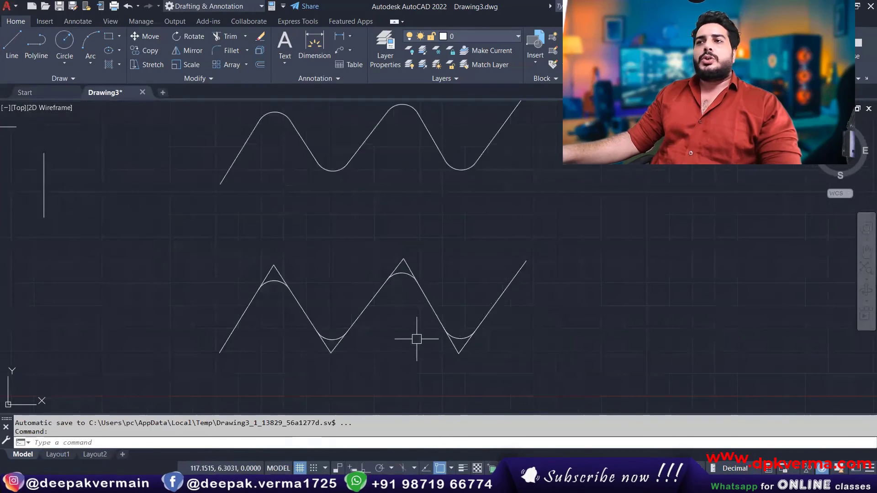
pyautogui.scroll(-2, 415, 337)
pyautogui.moveTo(391, 254); pyautogui.dragTo(405, 300, button='middle')
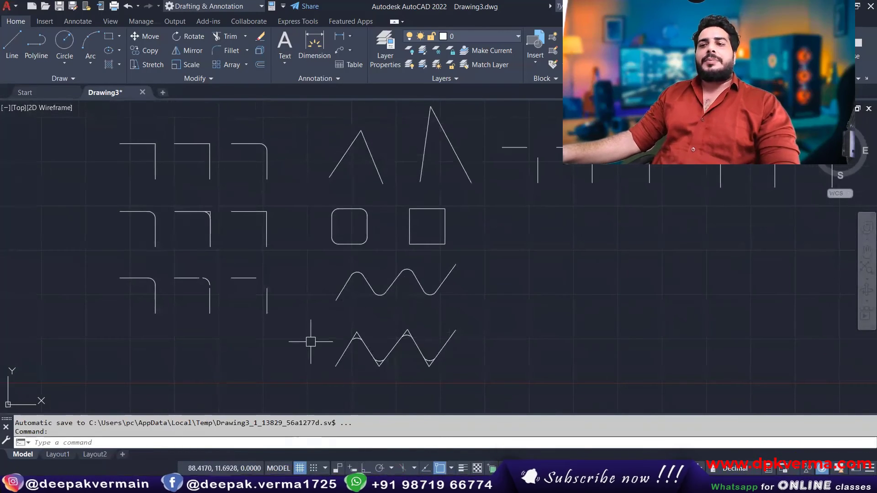
pyautogui.write('f')
pyautogui.press('Return')
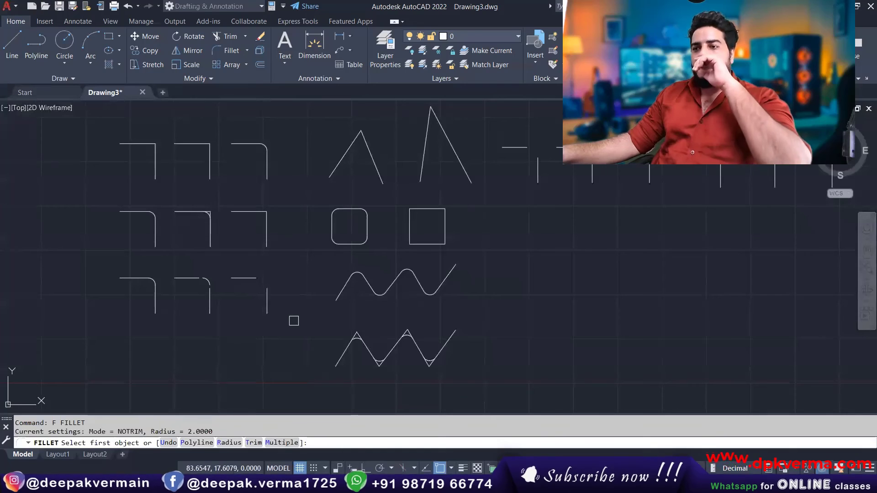
pyautogui.scroll(-1, 294, 321)
pyautogui.scroll(-1, 290, 299)
pyautogui.scroll(-1, 286, 293)
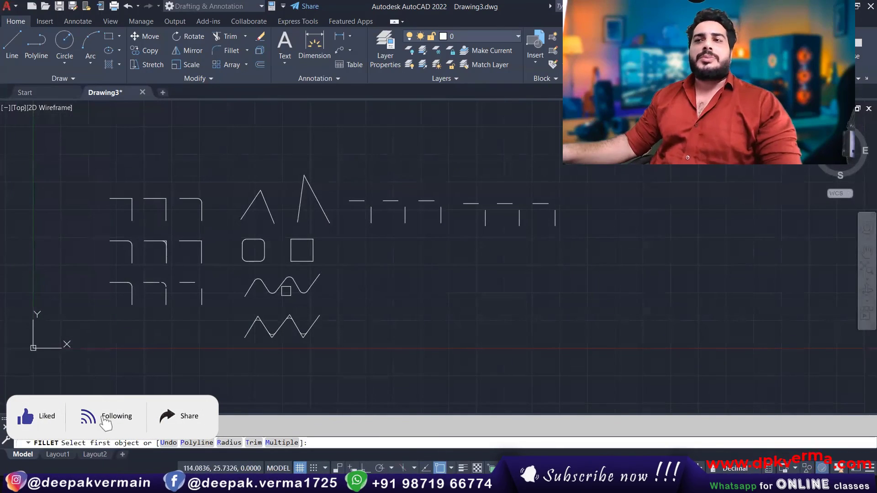
pyautogui.moveTo(167, 244); pyautogui.dragTo(282, 256, button='middle')
pyautogui.press('Escape')
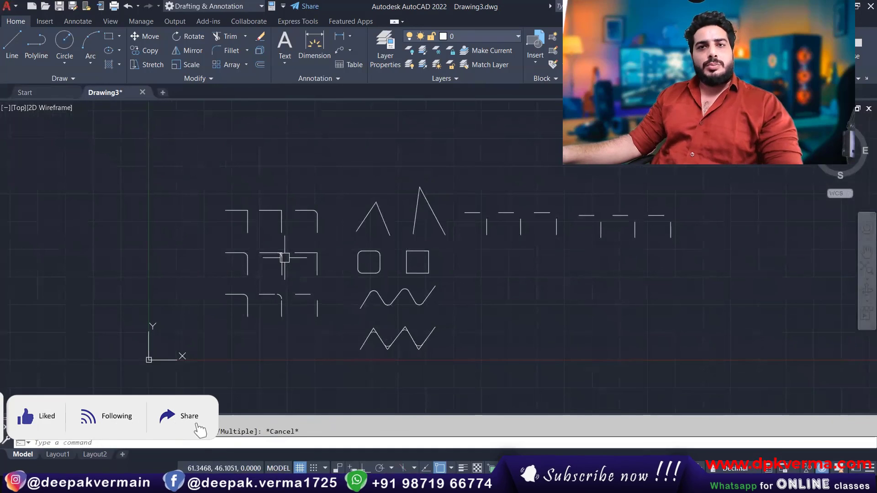